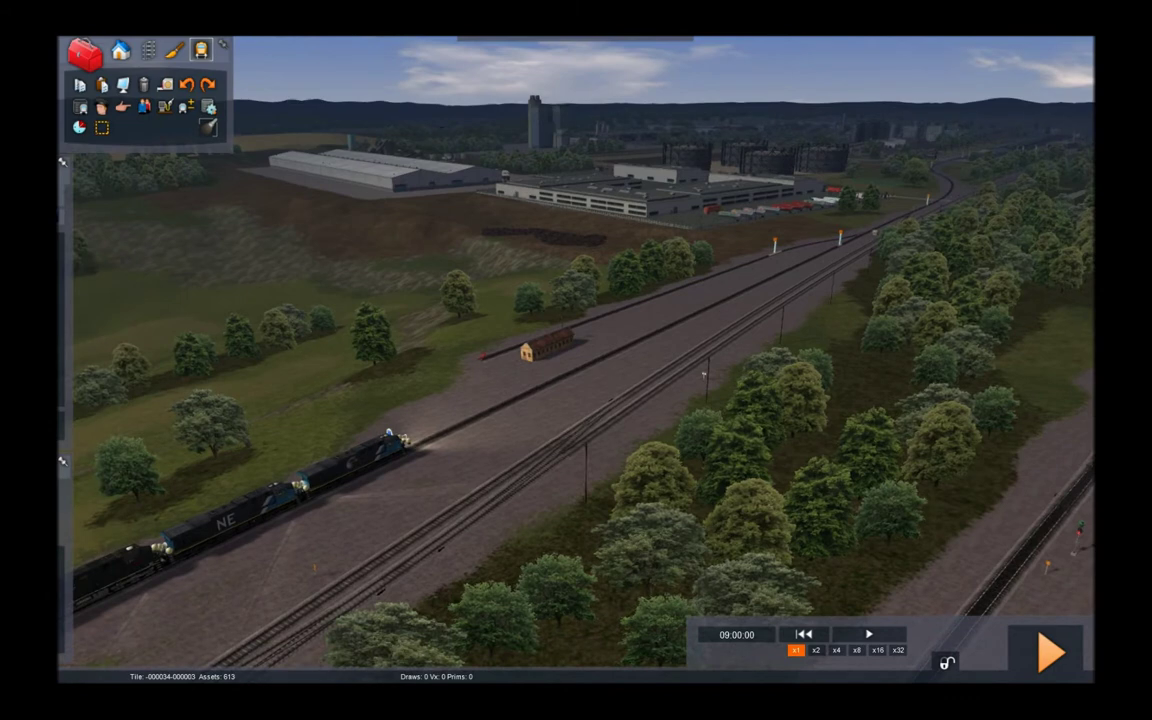
- Examine the oil train, its lead locomotives and the surrounding tracks in the 3D world
right_drag(576, 360, 726, 322)
right_drag(576, 360, 300, 425)
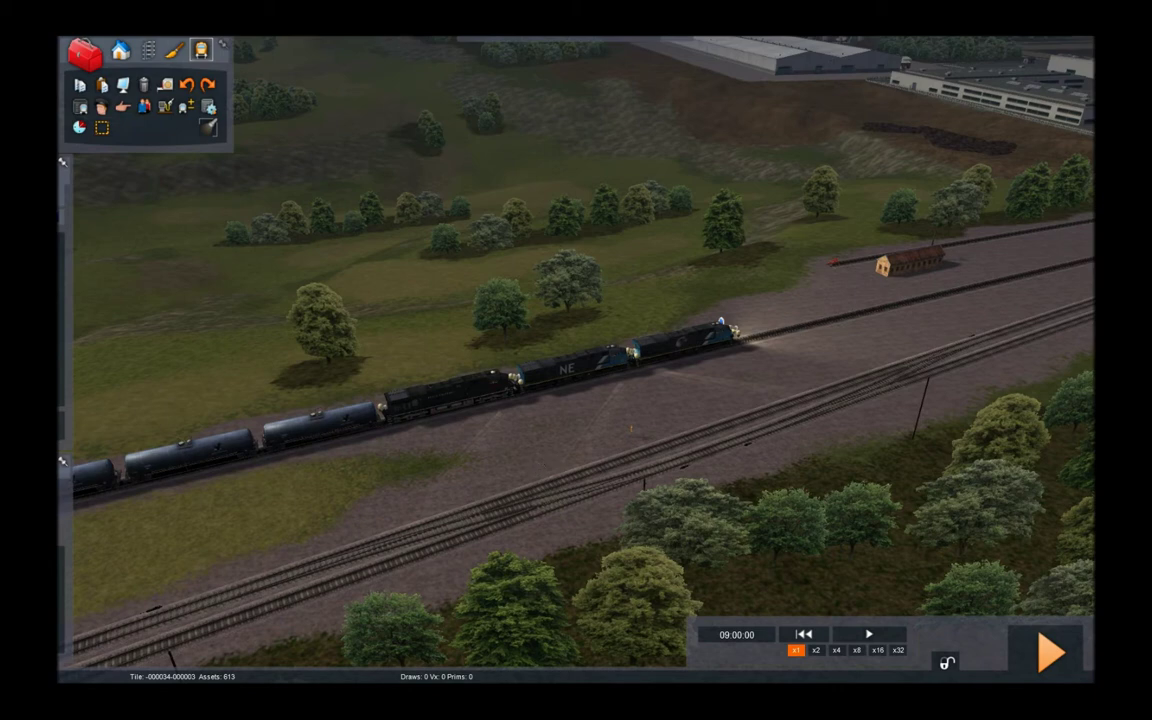
right_drag(576, 360, 484, 409)
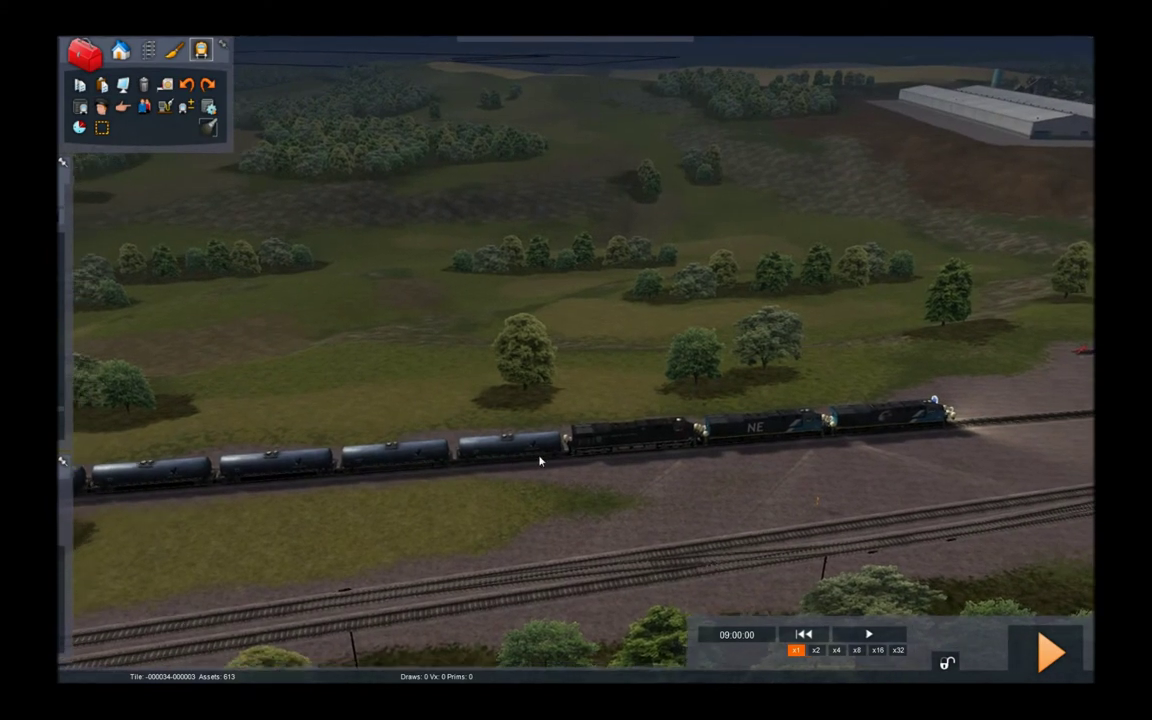
click(62, 261)
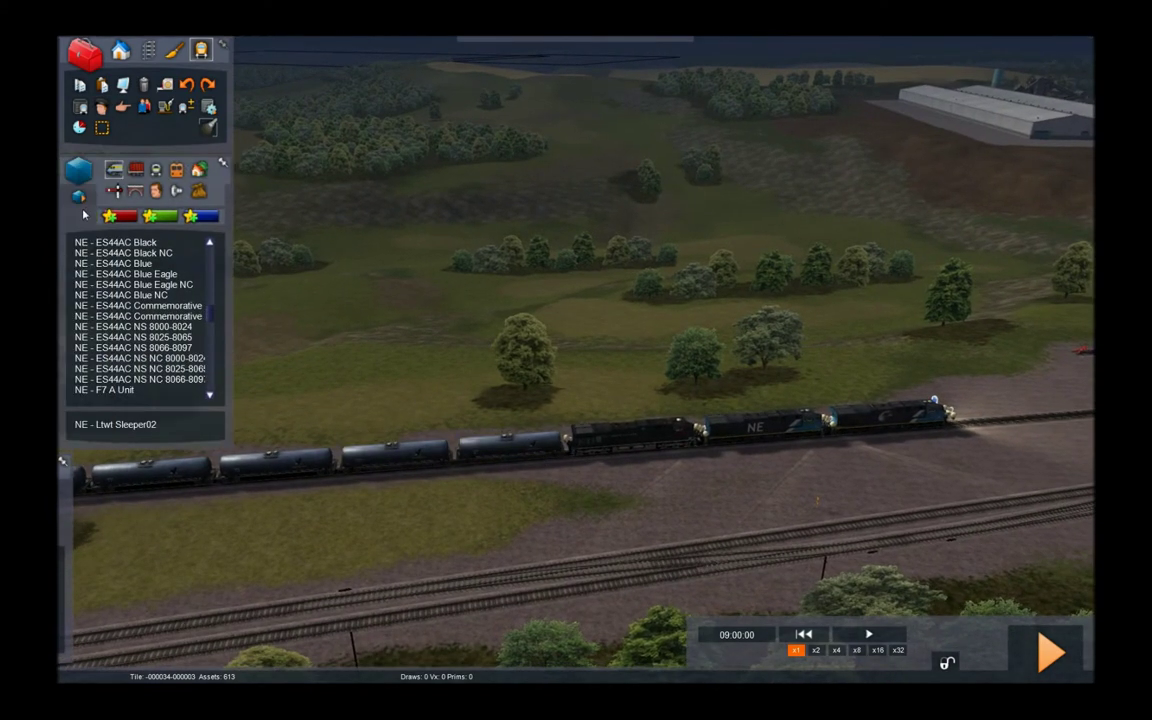
click(155, 170)
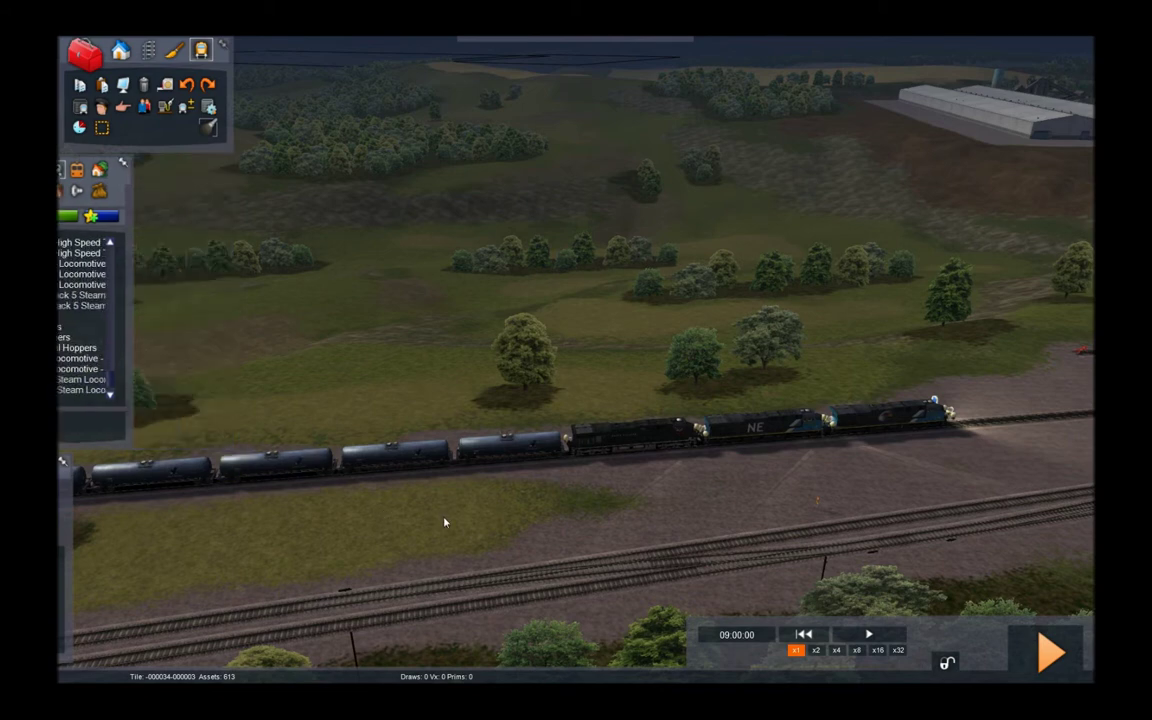
right_drag(445, 522, 506, 551)
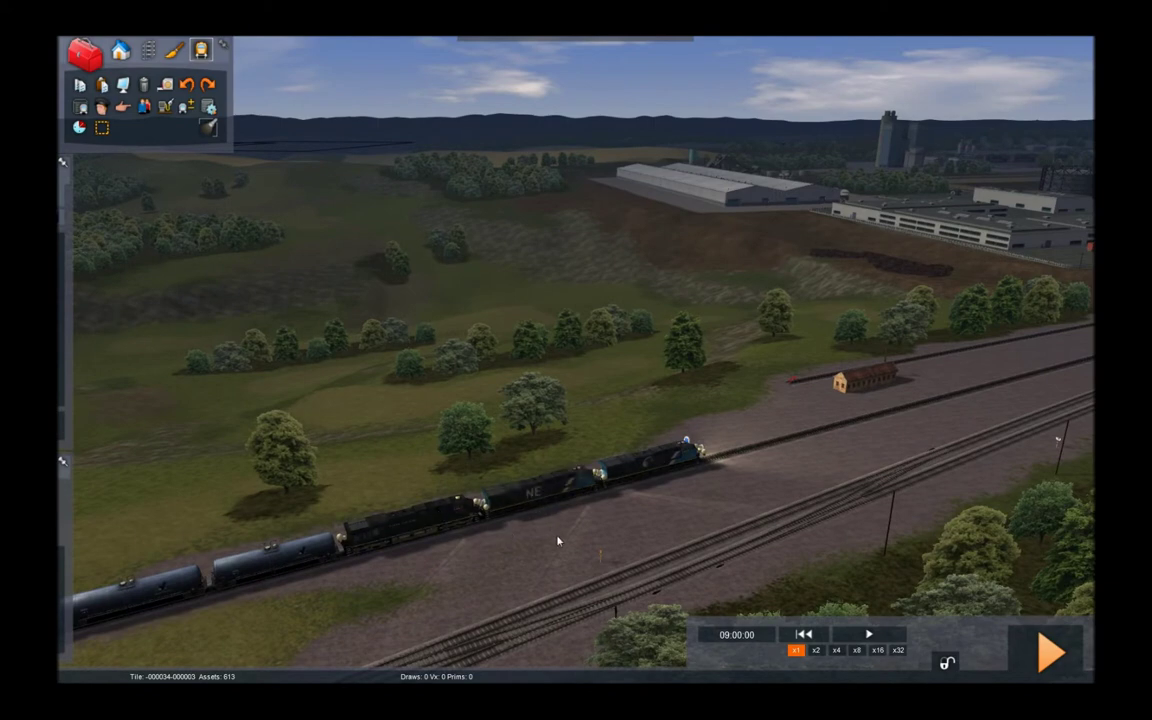
right_drag(558, 541, 653, 600)
scroll(646, 559, up, 5)
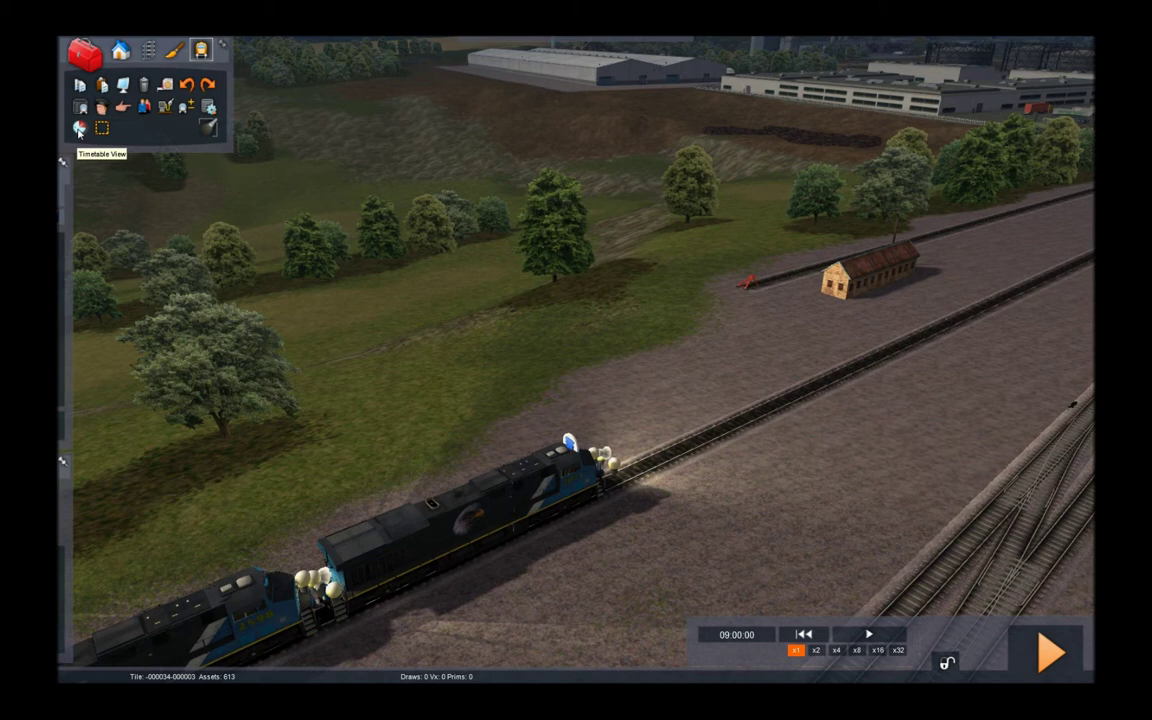
- Open the scenario's timetable, select the NE 2011 Oil Train service and centre the map on its train
click(79, 128)
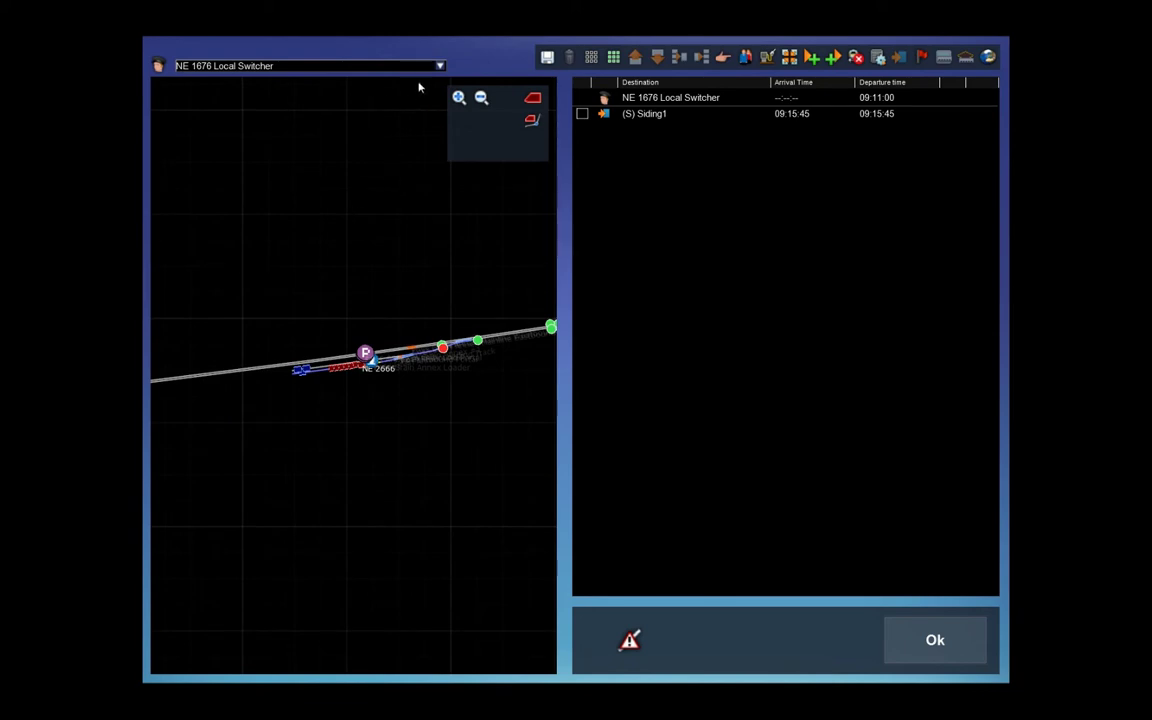
click(440, 67)
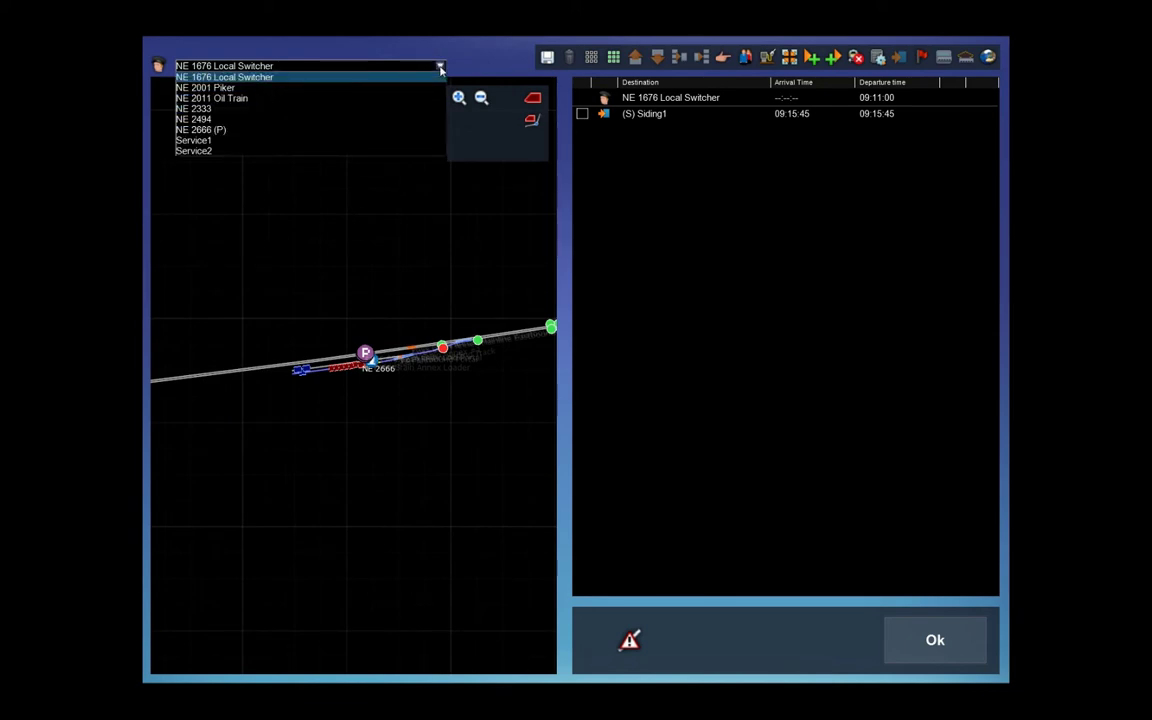
click(242, 99)
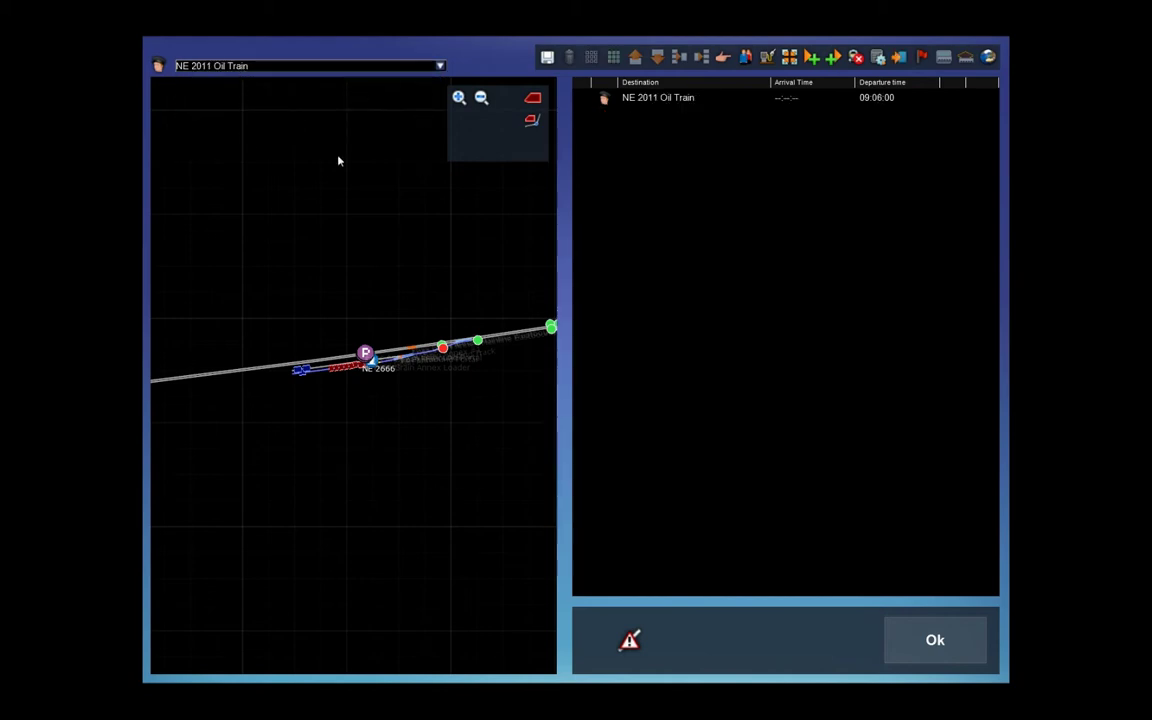
click(533, 100)
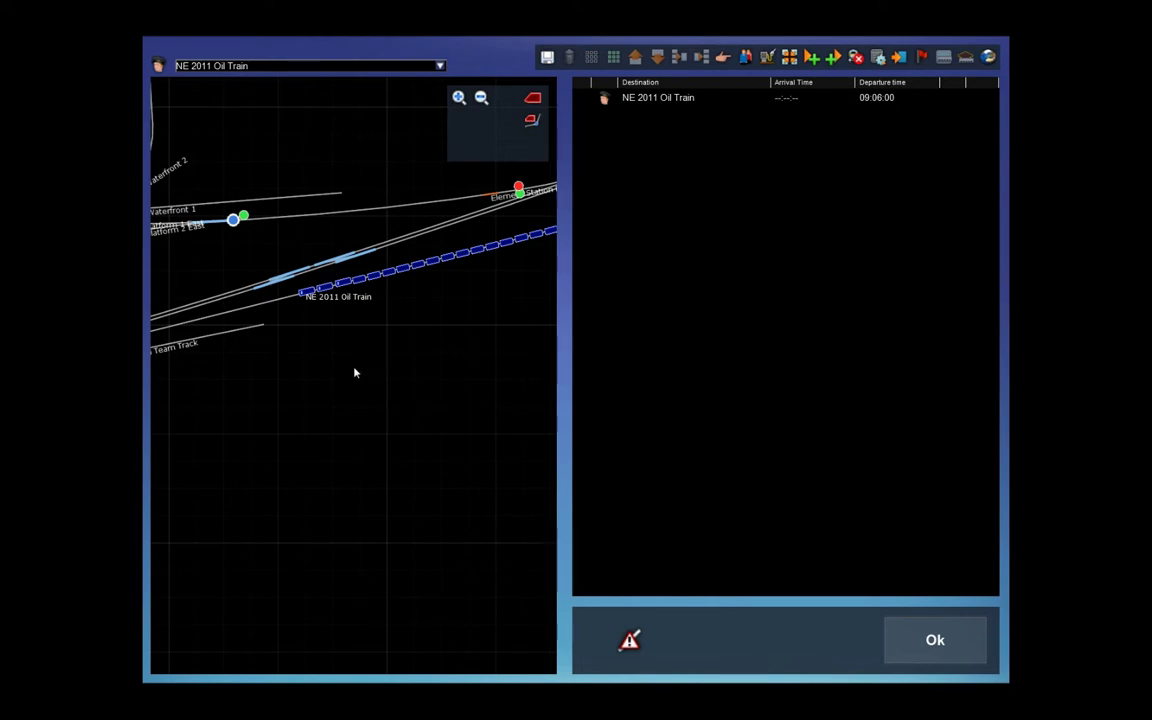
- Follow the map from the oil train into the yard and examine the tracks around the EE Packaged Grain Siding
scroll(311, 357, down, 2)
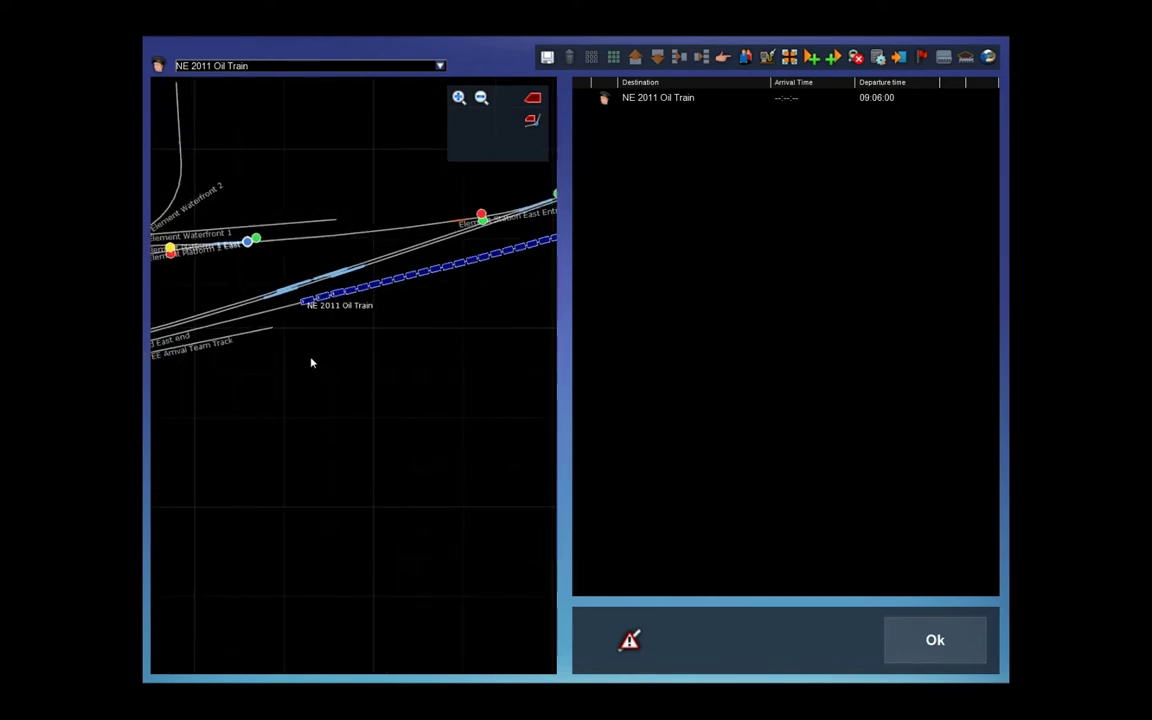
drag(292, 459, 418, 444)
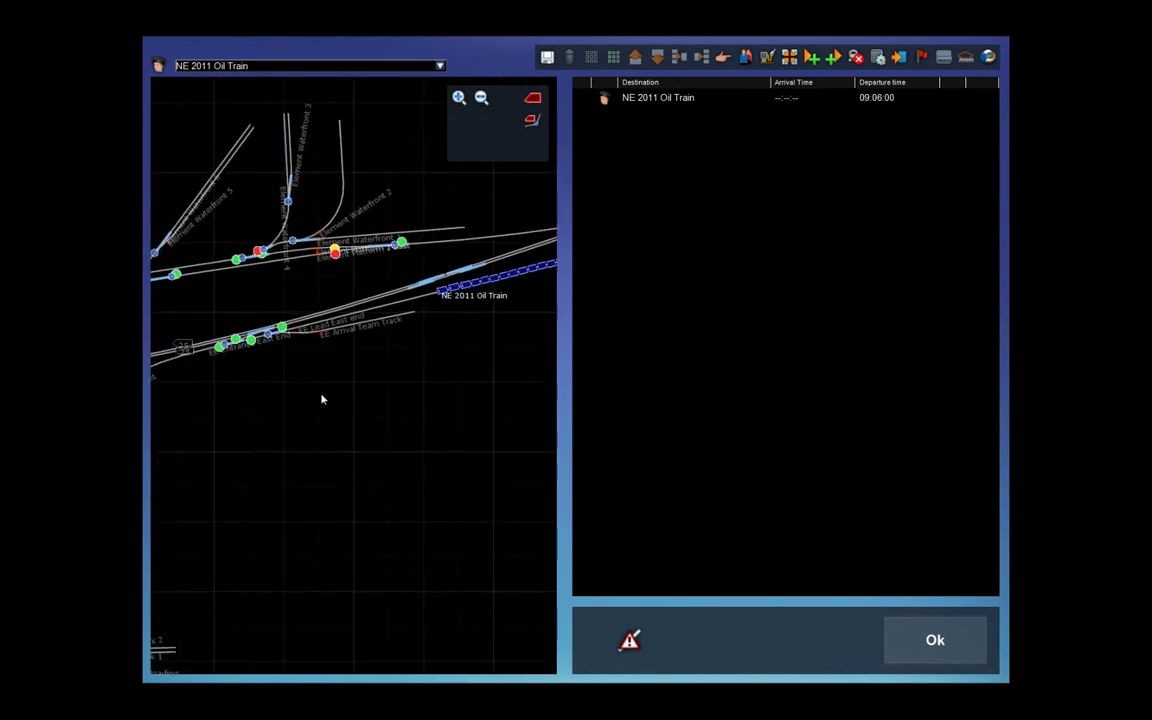
scroll(321, 399, down, 2)
drag(303, 461, 426, 406)
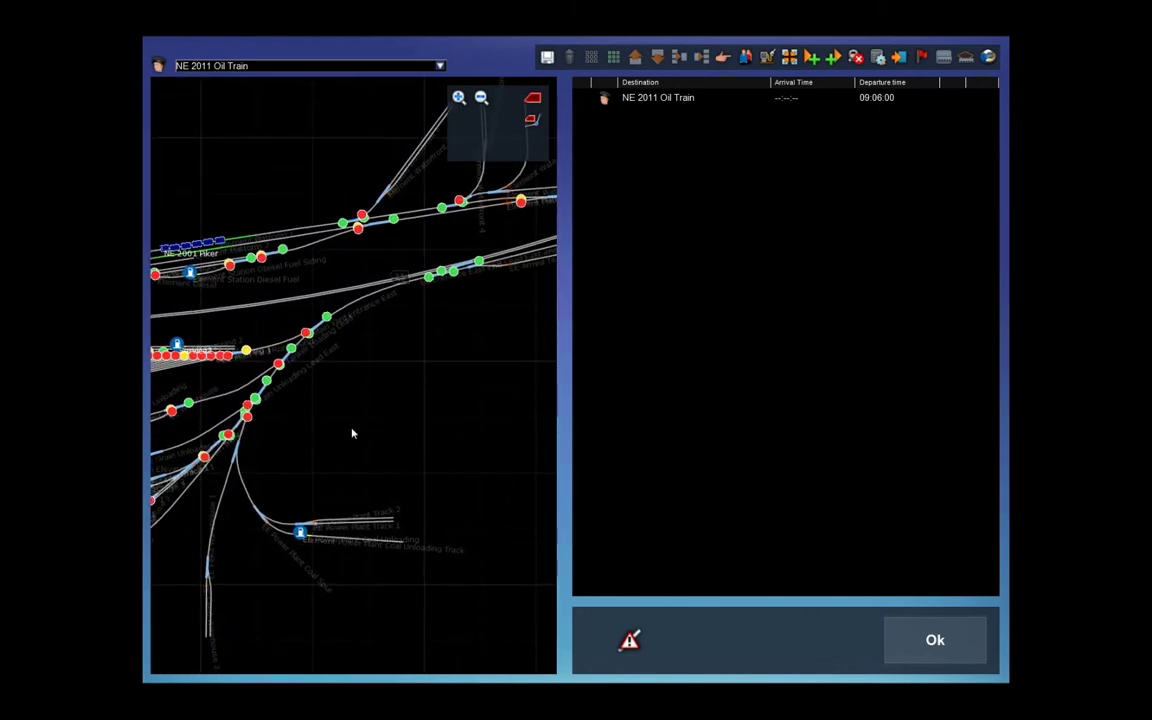
drag(352, 432, 458, 360)
drag(300, 470, 390, 410)
drag(243, 576, 386, 468)
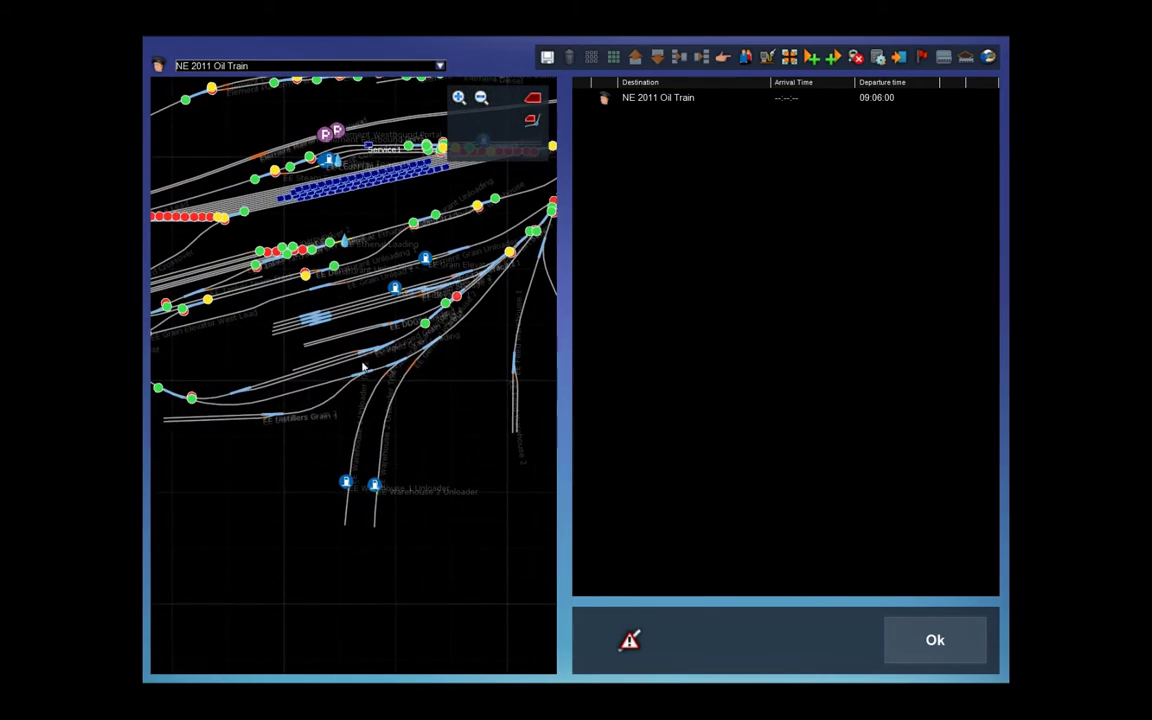
scroll(327, 330, up, 5)
scroll(416, 324, up, 5)
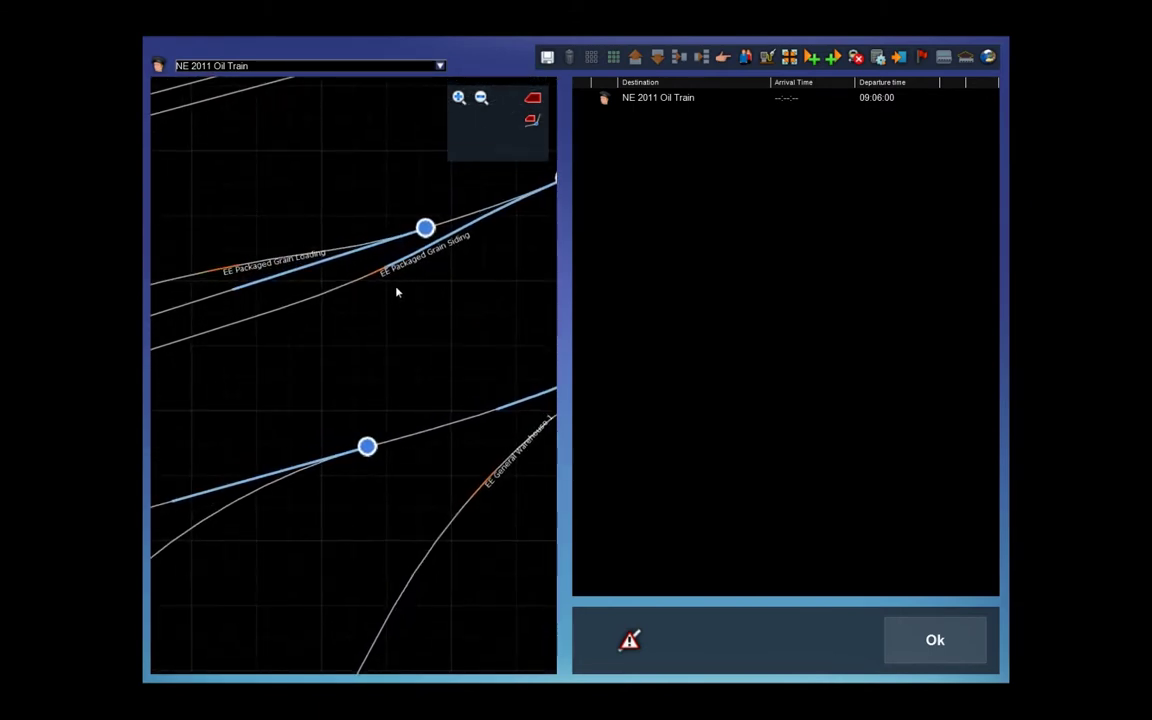
drag(394, 291, 368, 375)
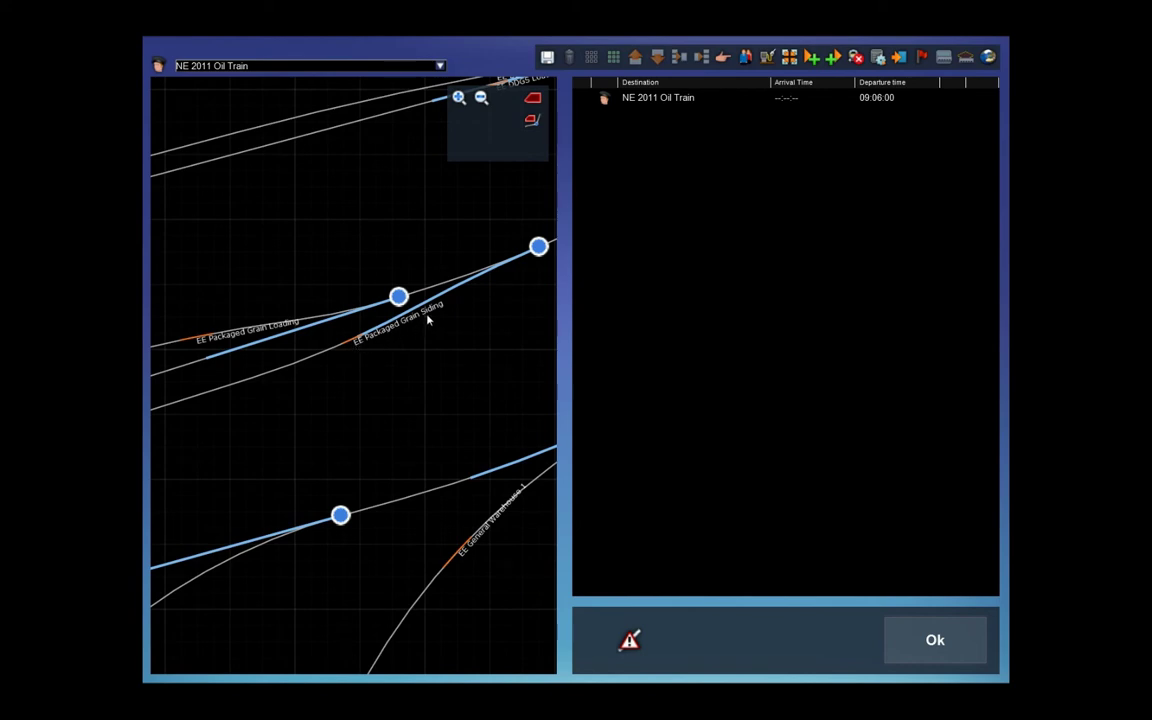
- Add a destination instruction to the NE 2011 Oil Train service and set its destination to EE Packaged Grain Siding
click(903, 60)
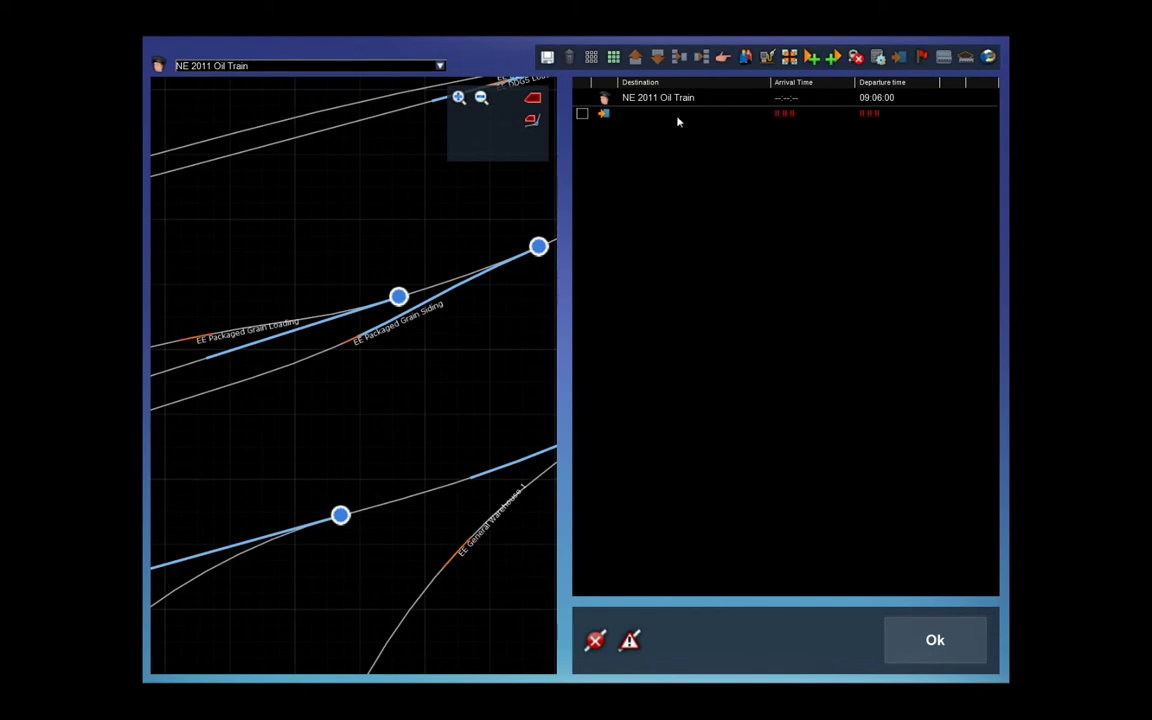
double_click(605, 115)
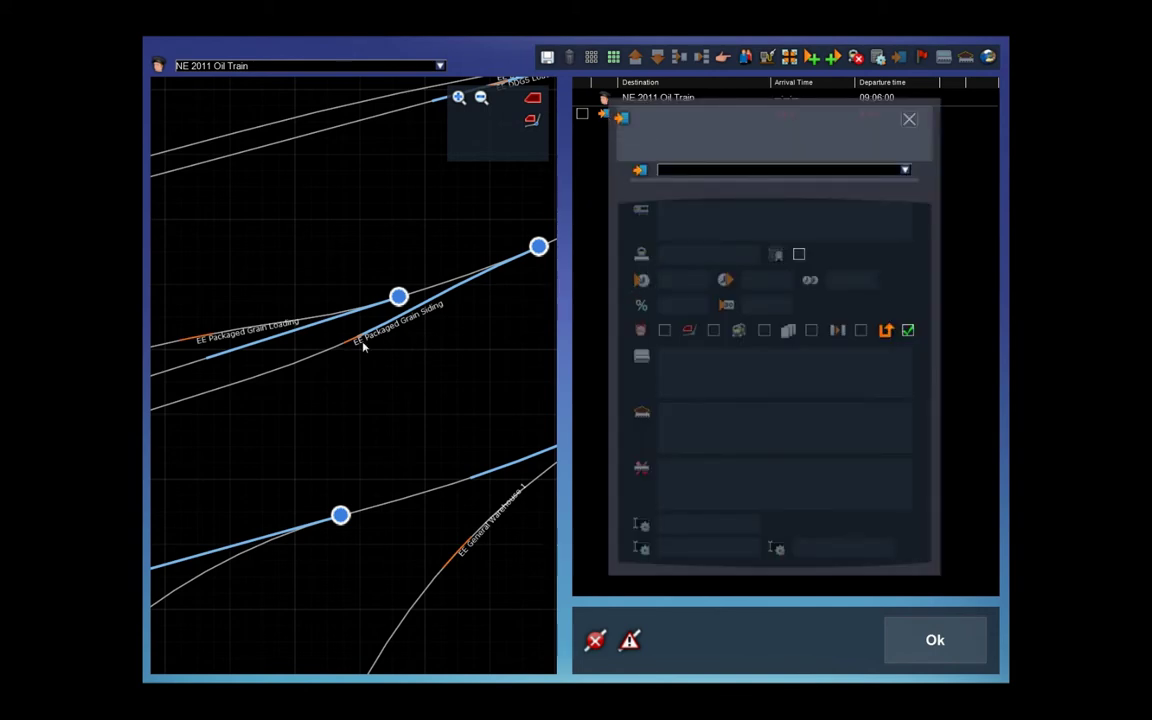
click(903, 171)
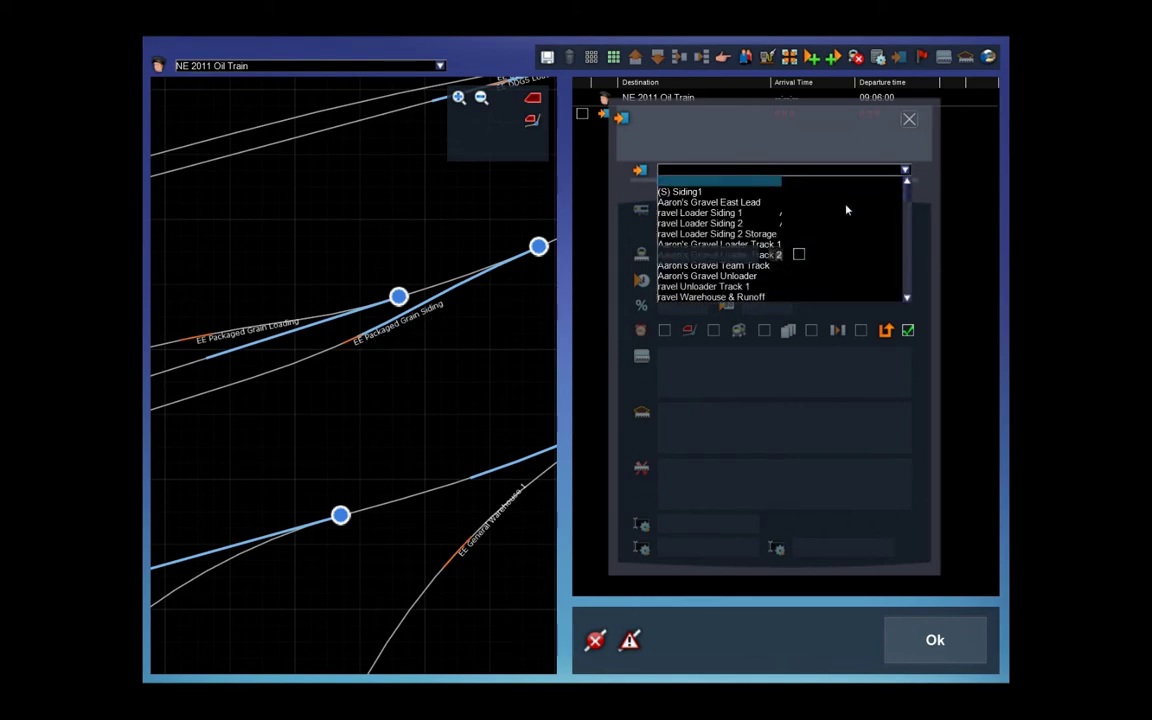
drag(906, 196, 904, 229)
scroll(823, 224, up, 2)
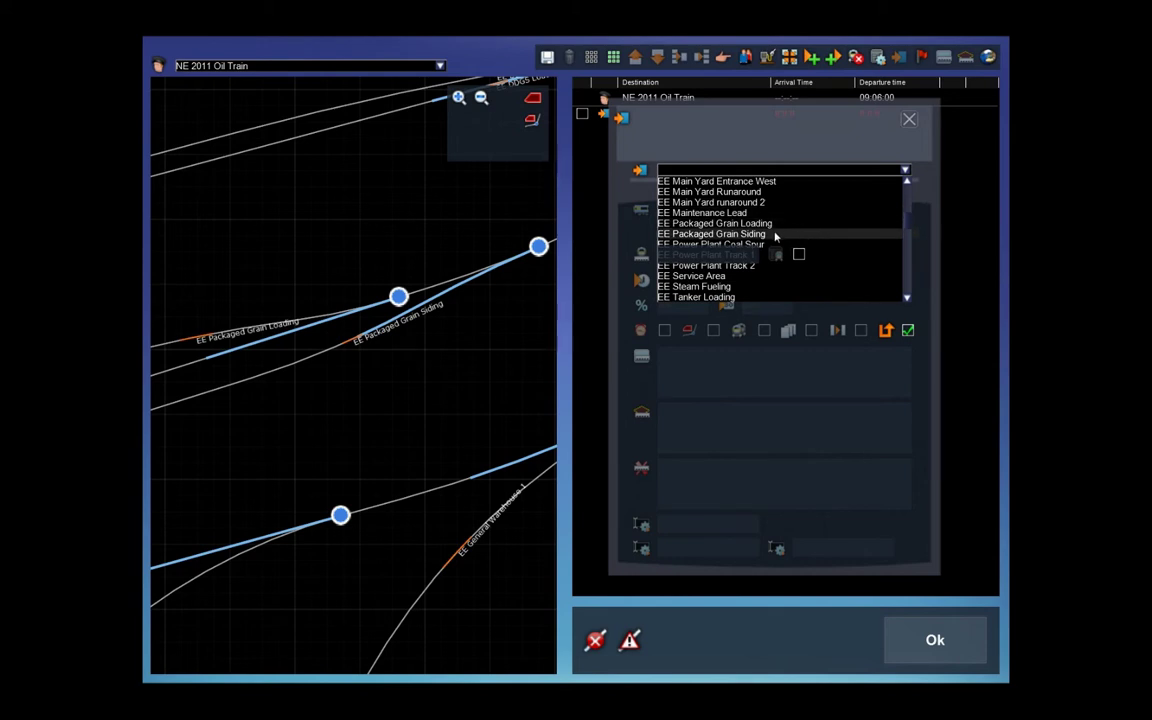
click(745, 235)
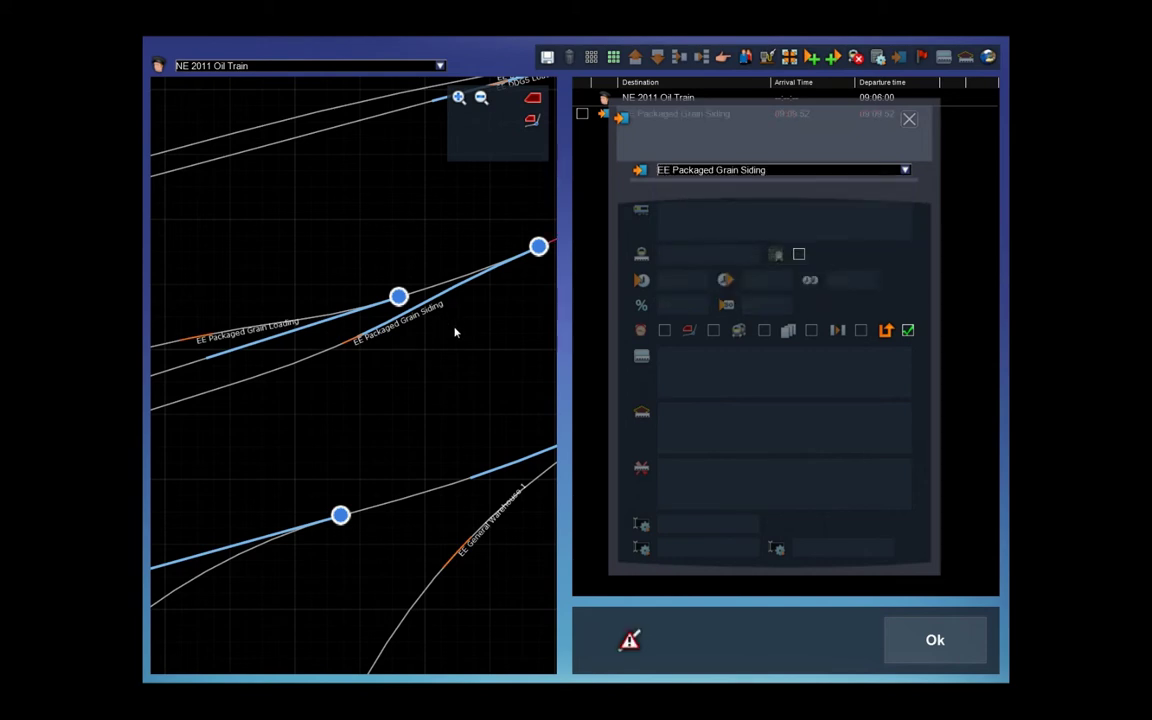
click(909, 120)
- Trace the oil train's planned route on the map between the EE Packaged Grain Siding and the train's starting point
scroll(498, 322, down, 5)
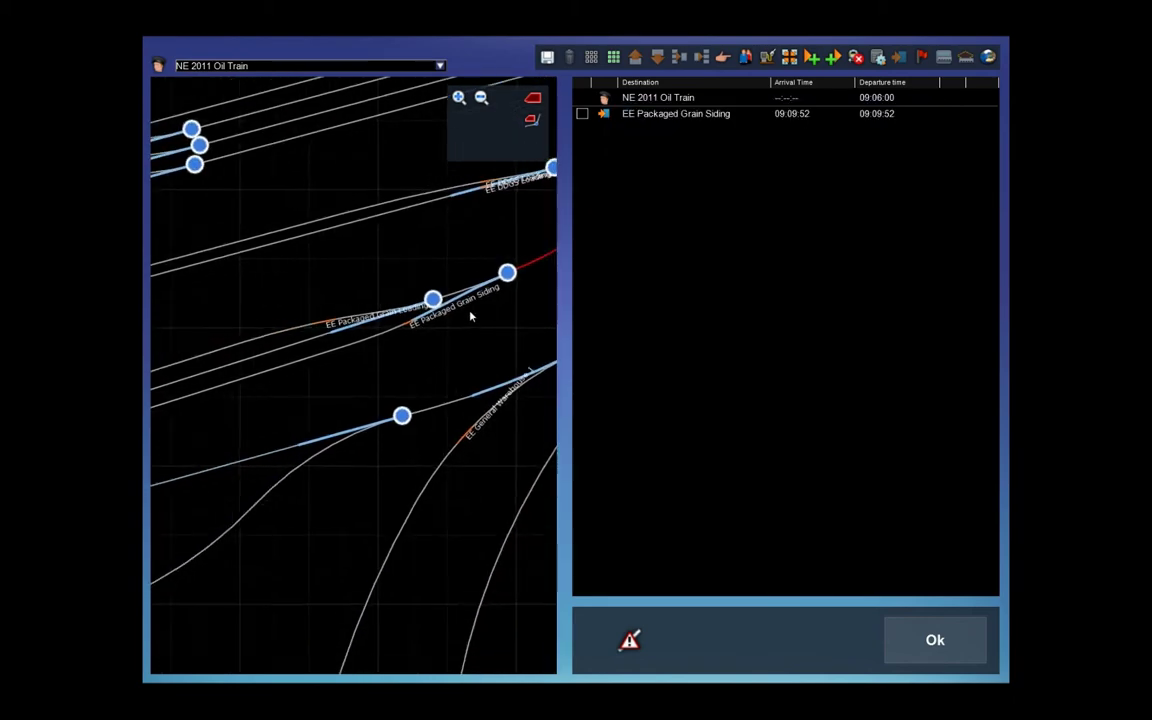
drag(538, 271, 364, 390)
drag(478, 324, 361, 405)
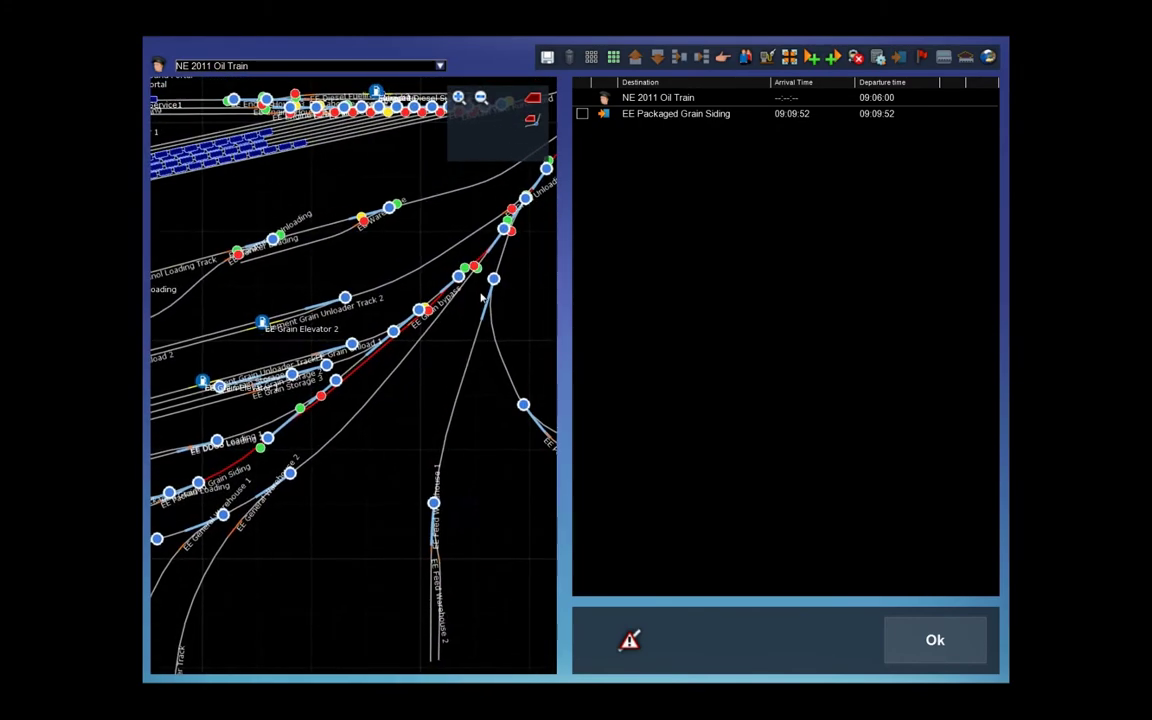
drag(483, 296, 378, 401)
drag(501, 270, 384, 374)
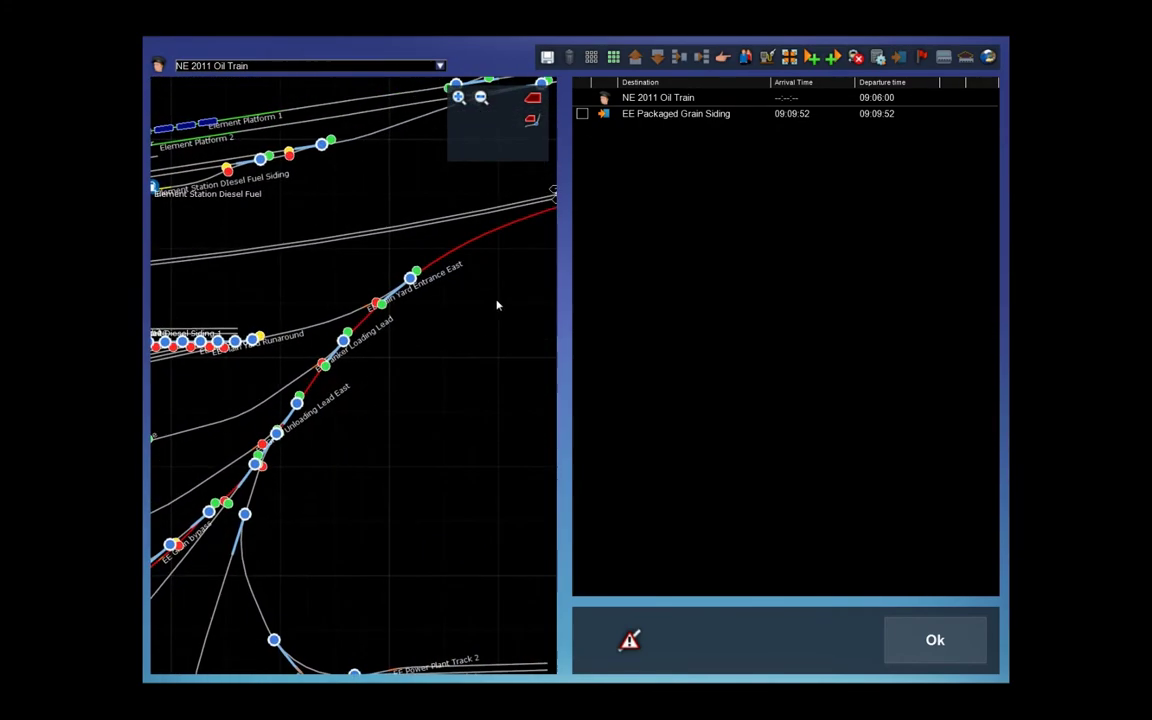
drag(496, 303, 342, 406)
drag(496, 368, 340, 455)
drag(503, 391, 302, 467)
scroll(370, 440, down, 3)
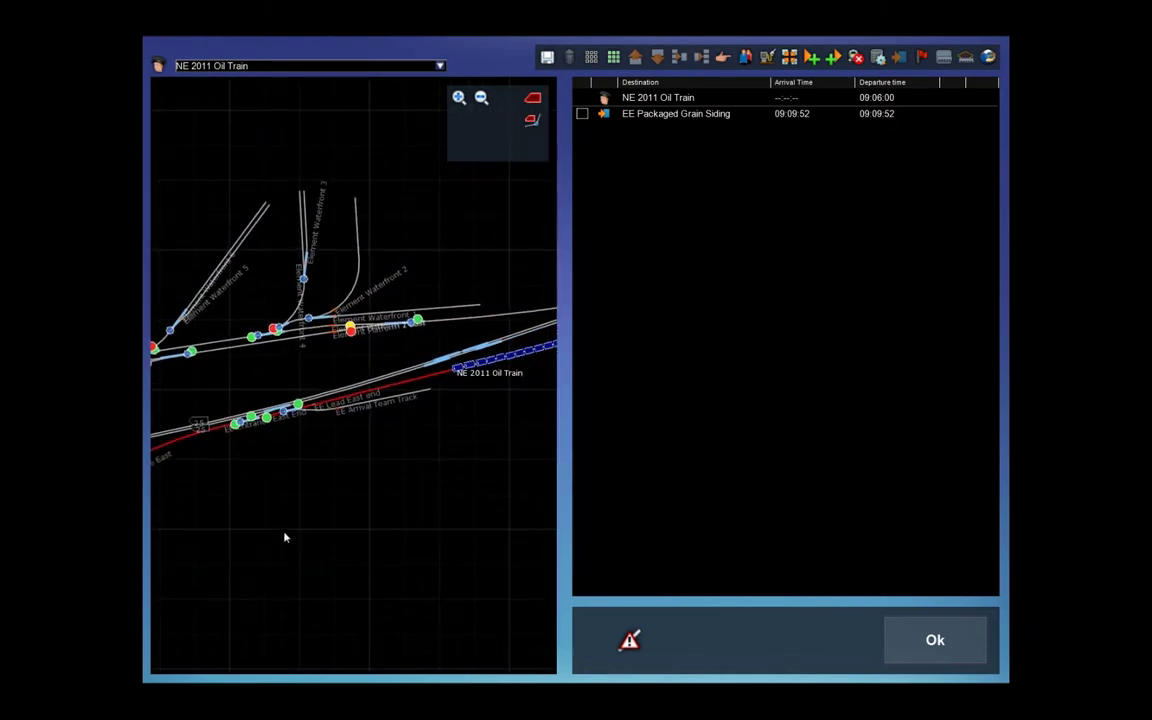
scroll(380, 459, down, 2)
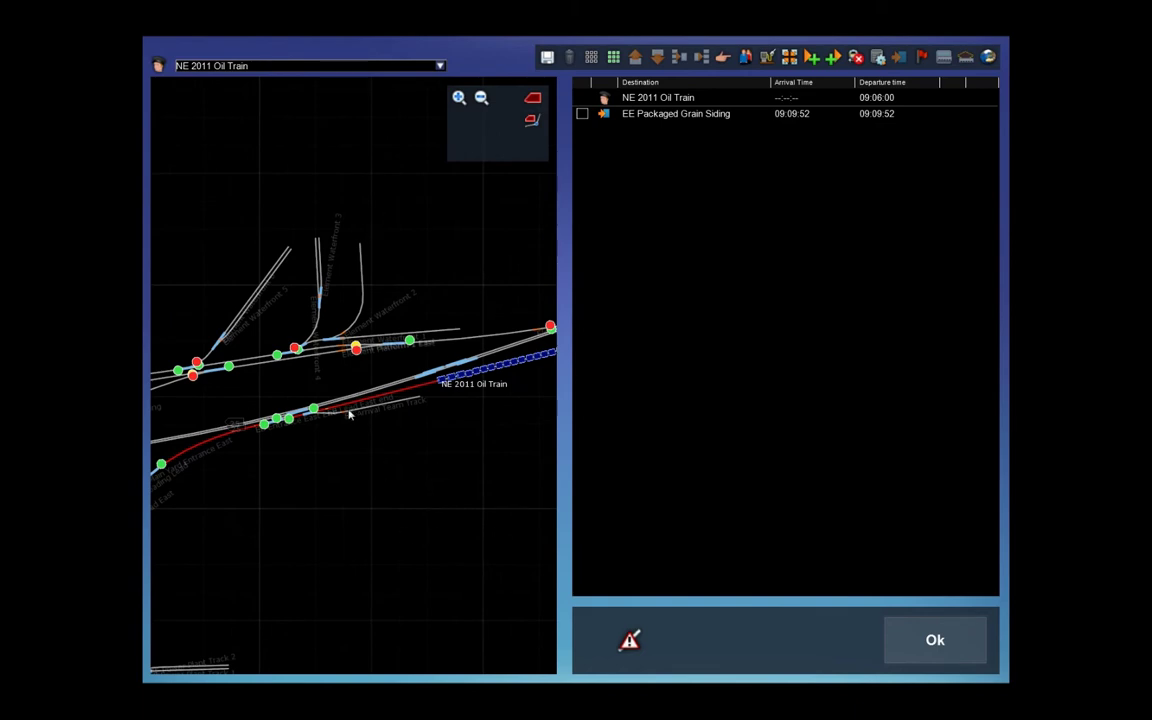
scroll(347, 433, down, 2)
drag(284, 517, 533, 502)
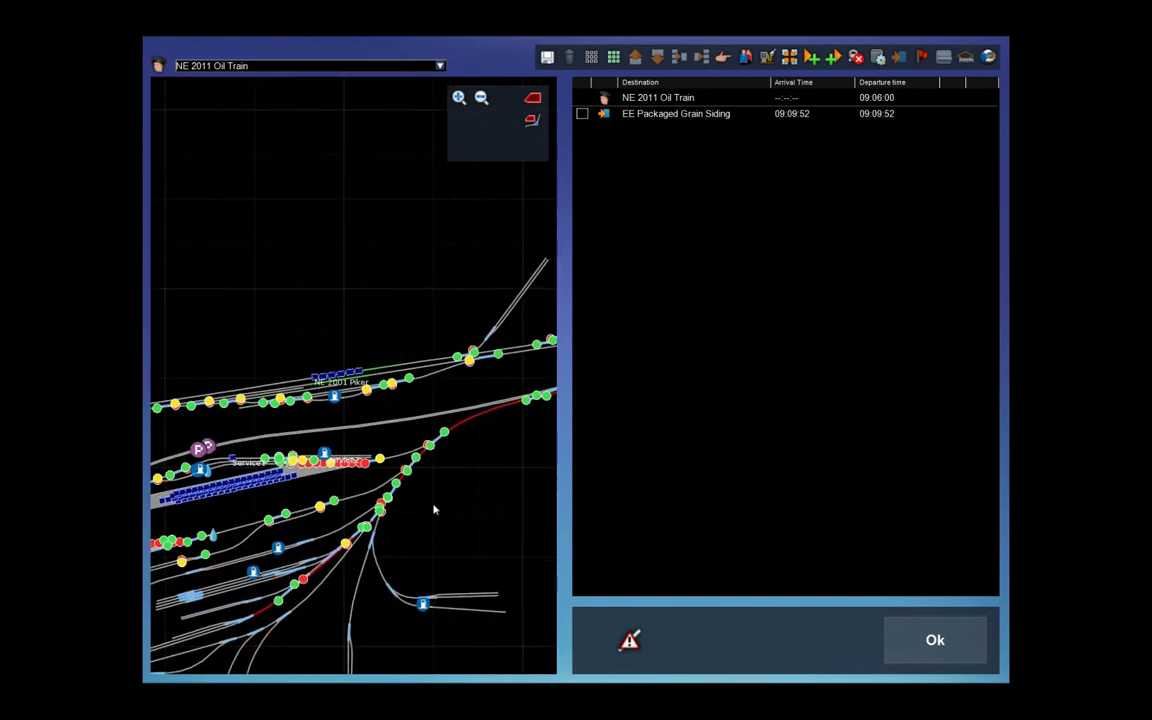
drag(211, 471, 368, 471)
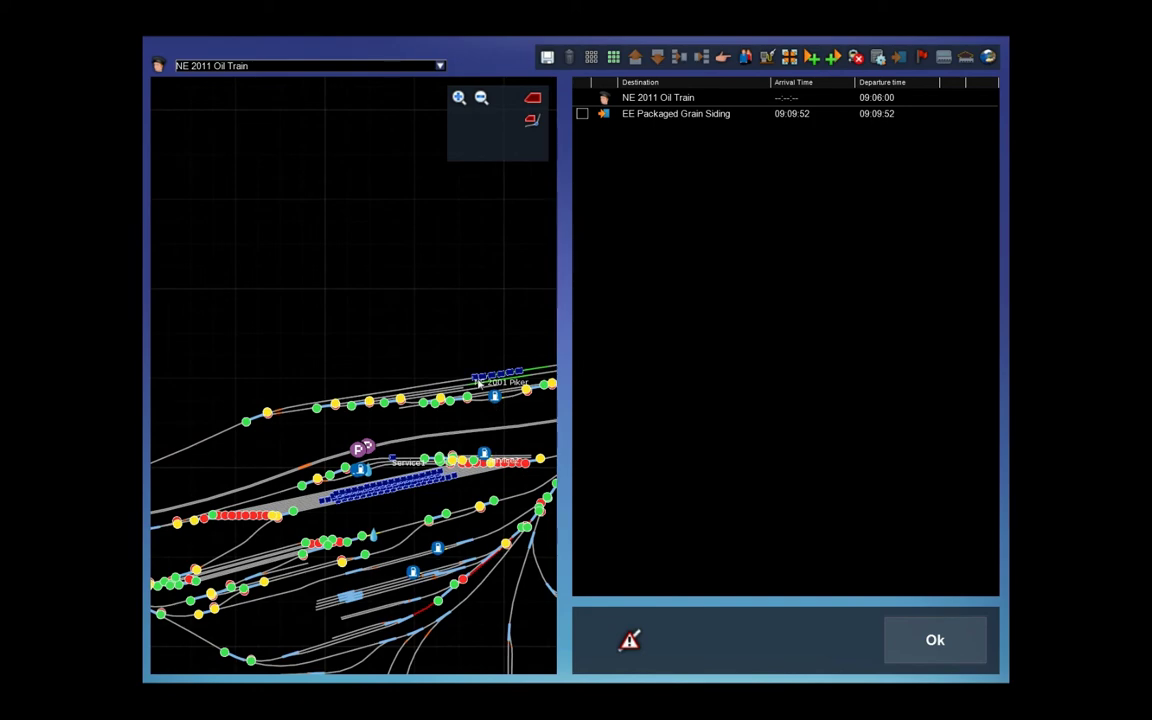
- Locate the NE 2001 Piker train at the Element platforms on the map and select its service
scroll(493, 405, up, 4)
drag(493, 408, 303, 465)
scroll(305, 398, up, 3)
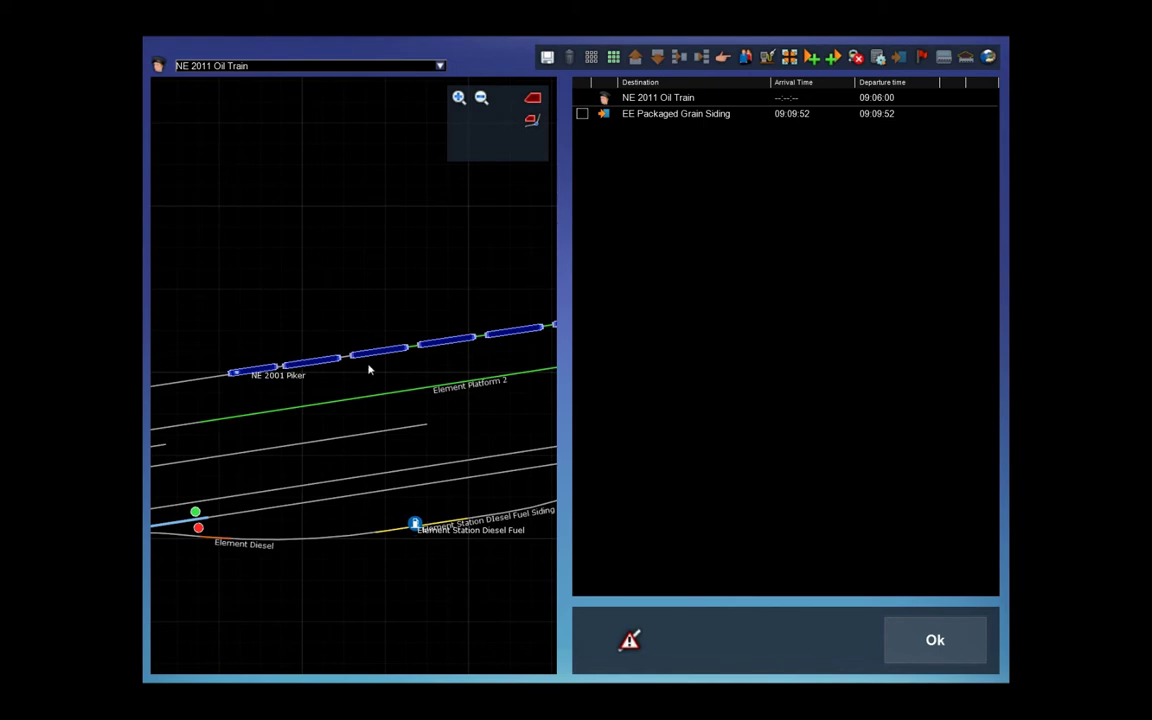
click(395, 65)
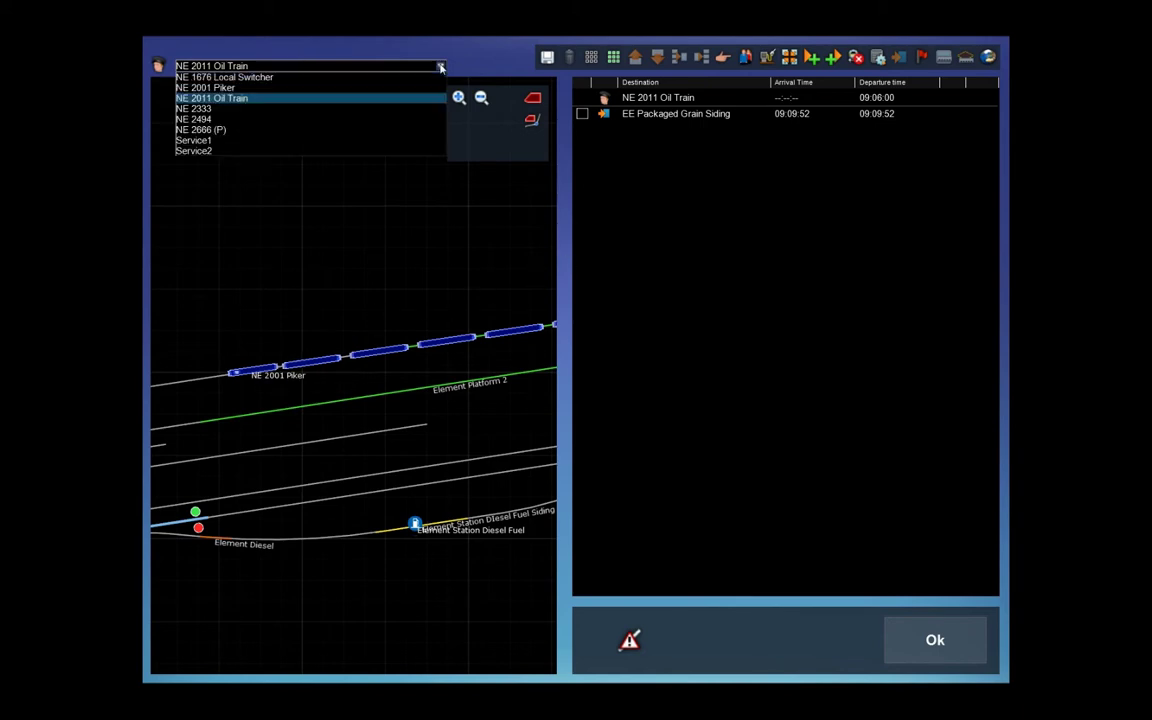
click(229, 89)
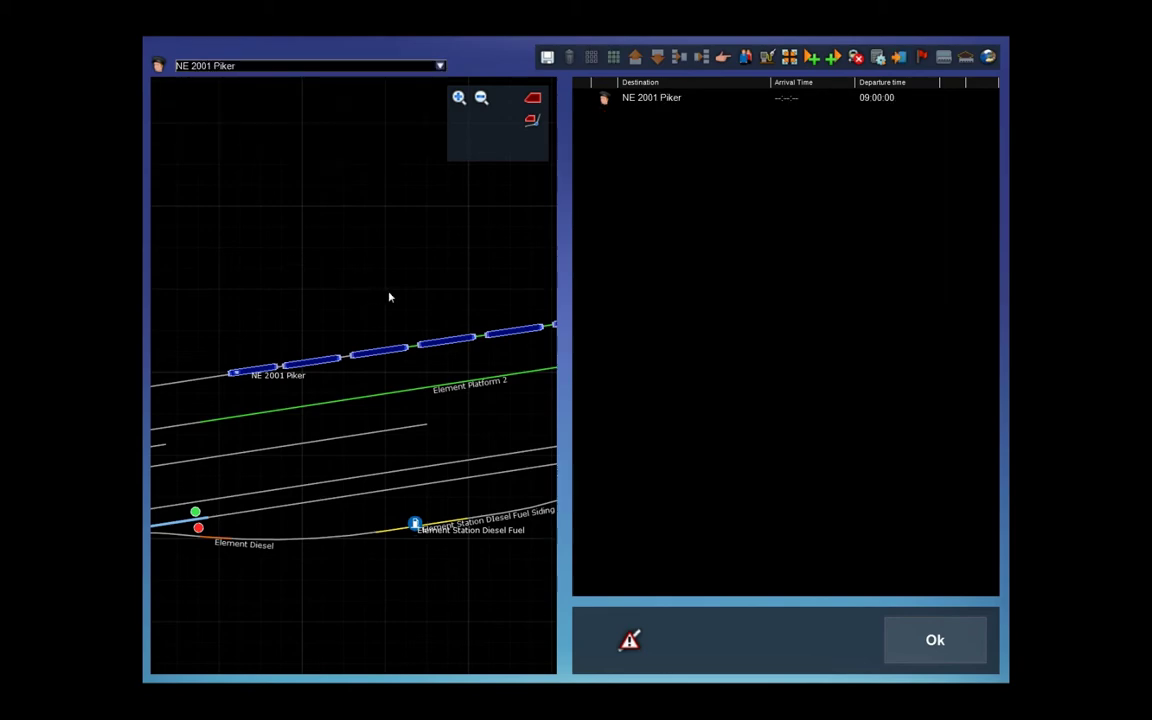
- Add a destination instruction to the NE 2001 Piker service and set its destination to Foss Annex Westbound Portal
drag(399, 298, 455, 298)
scroll(342, 306, down, 3)
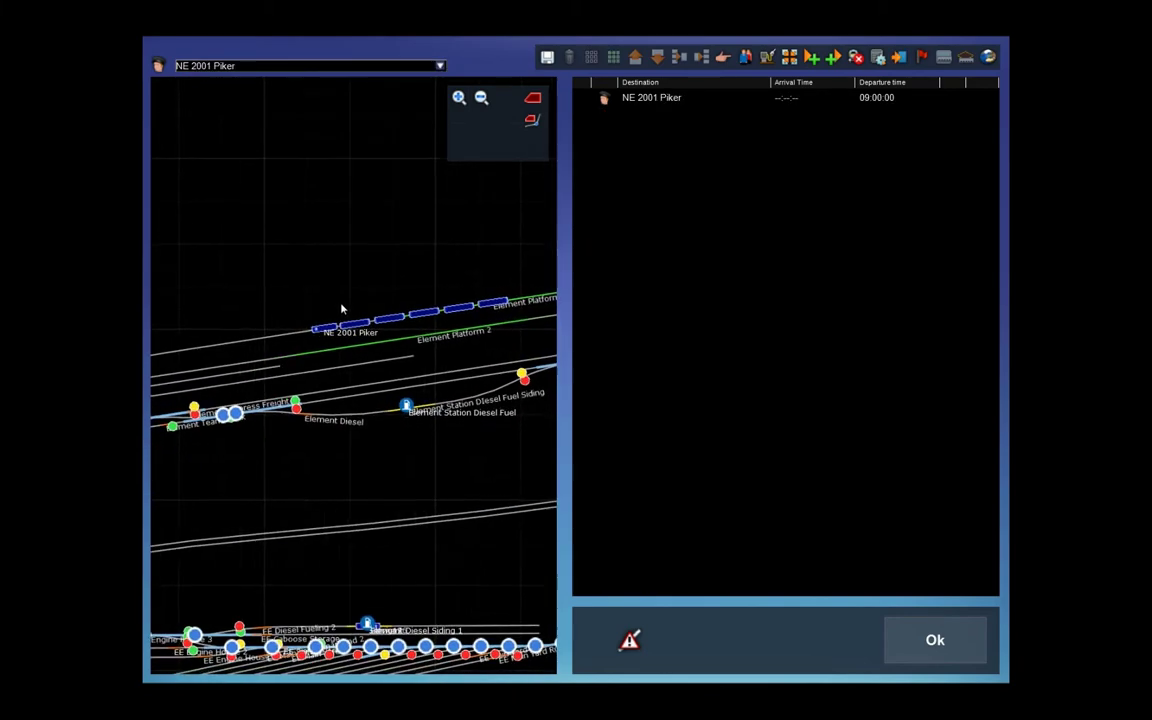
scroll(342, 309, down, 3)
drag(332, 336, 456, 393)
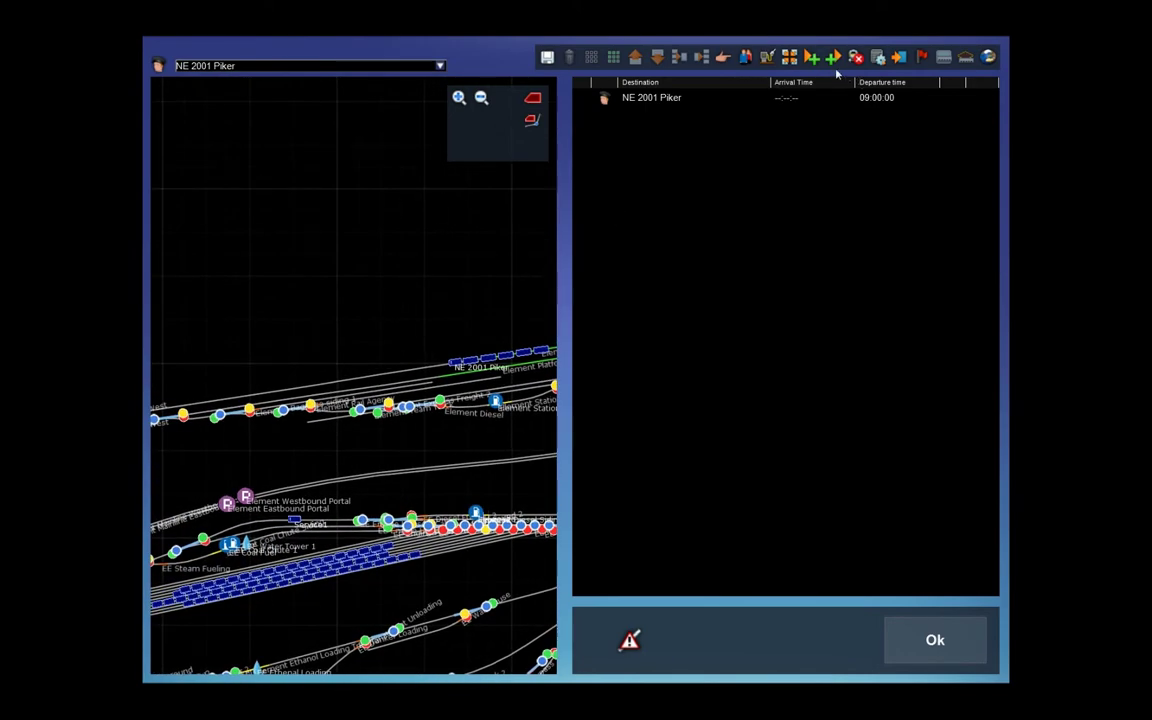
click(900, 58)
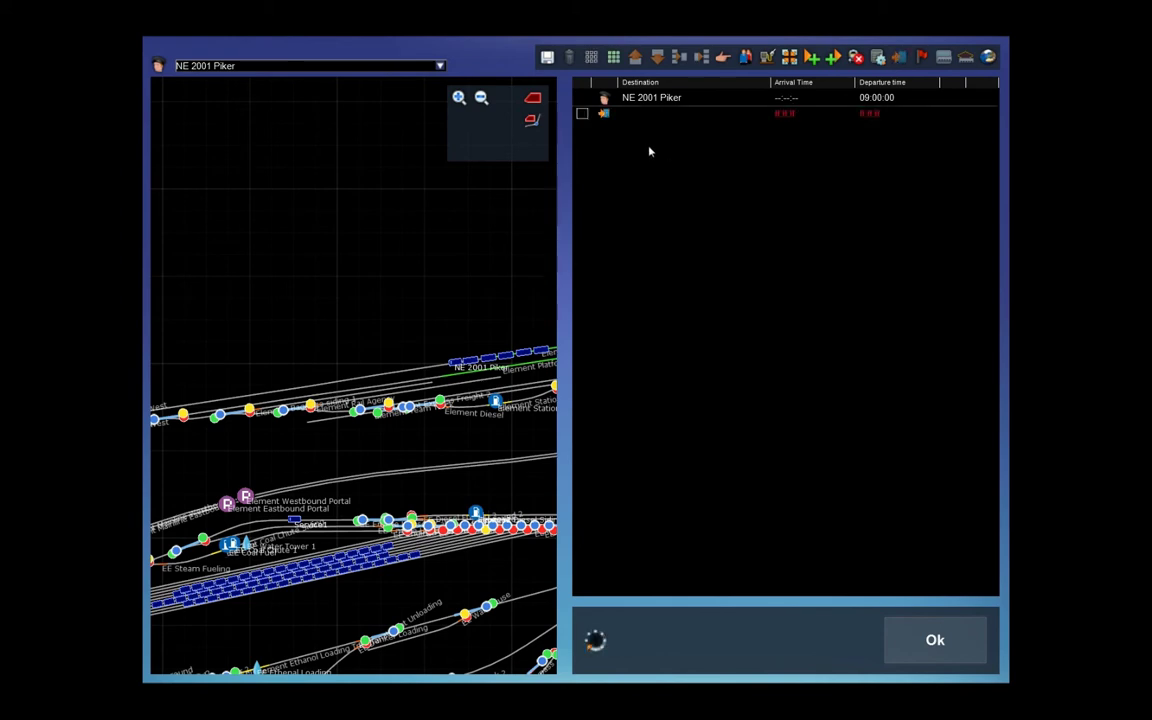
click(605, 115)
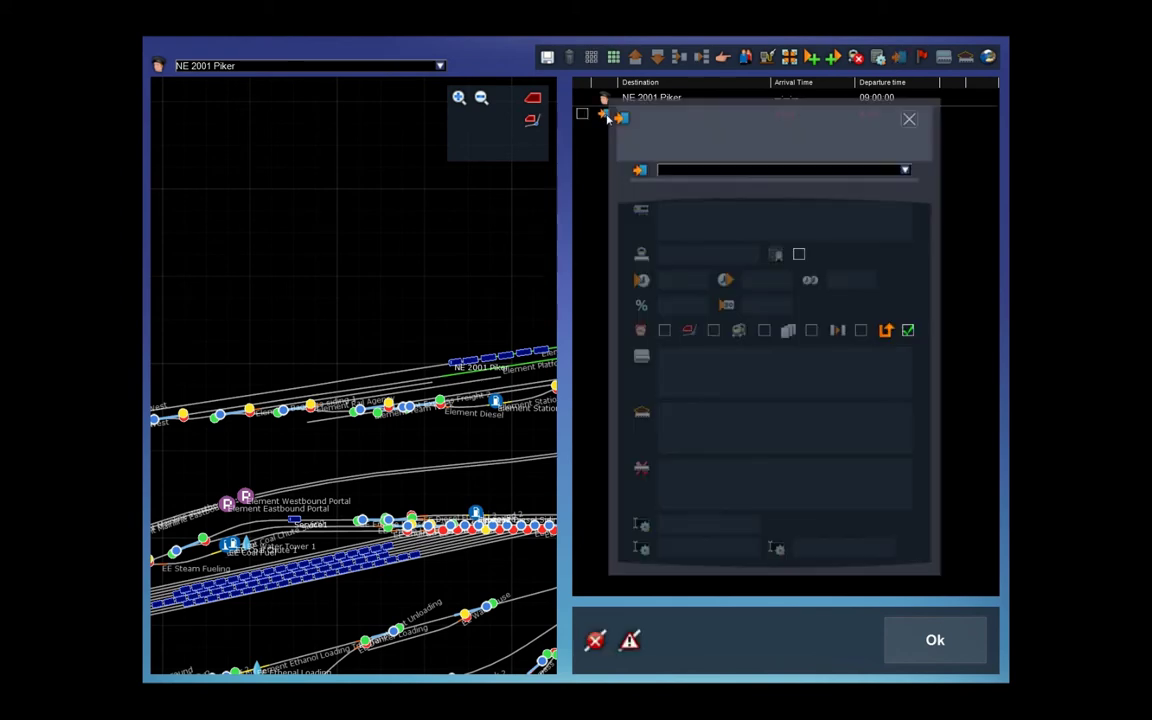
click(905, 171)
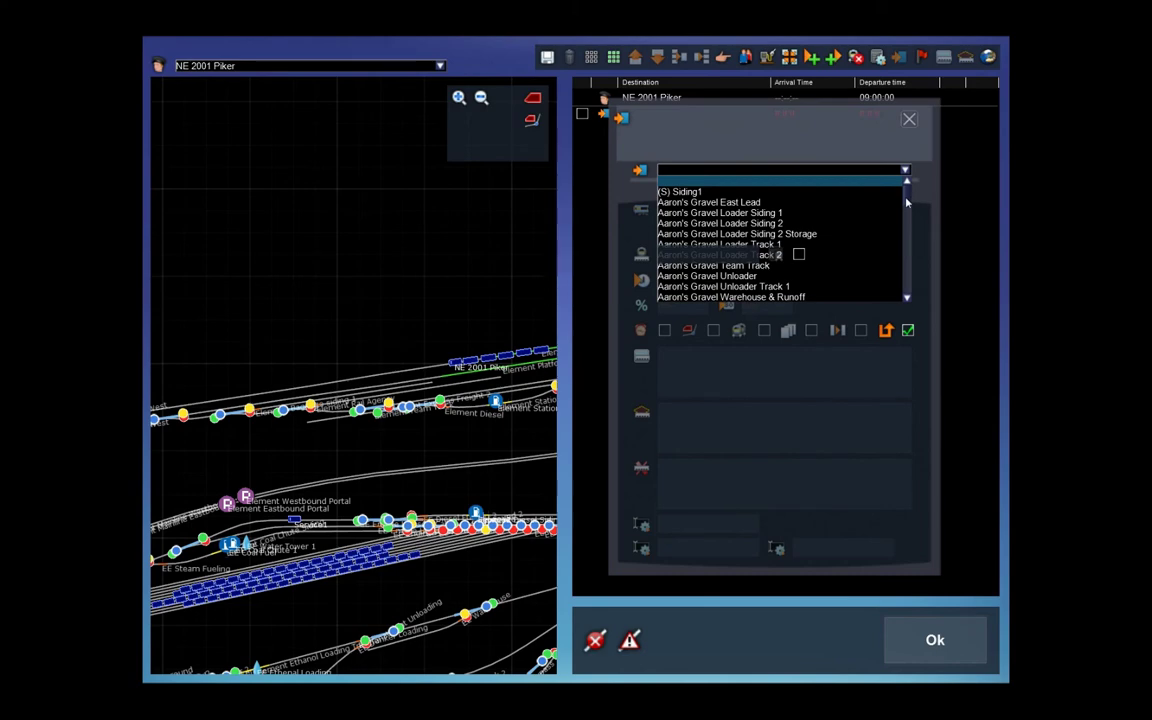
drag(906, 199, 902, 236)
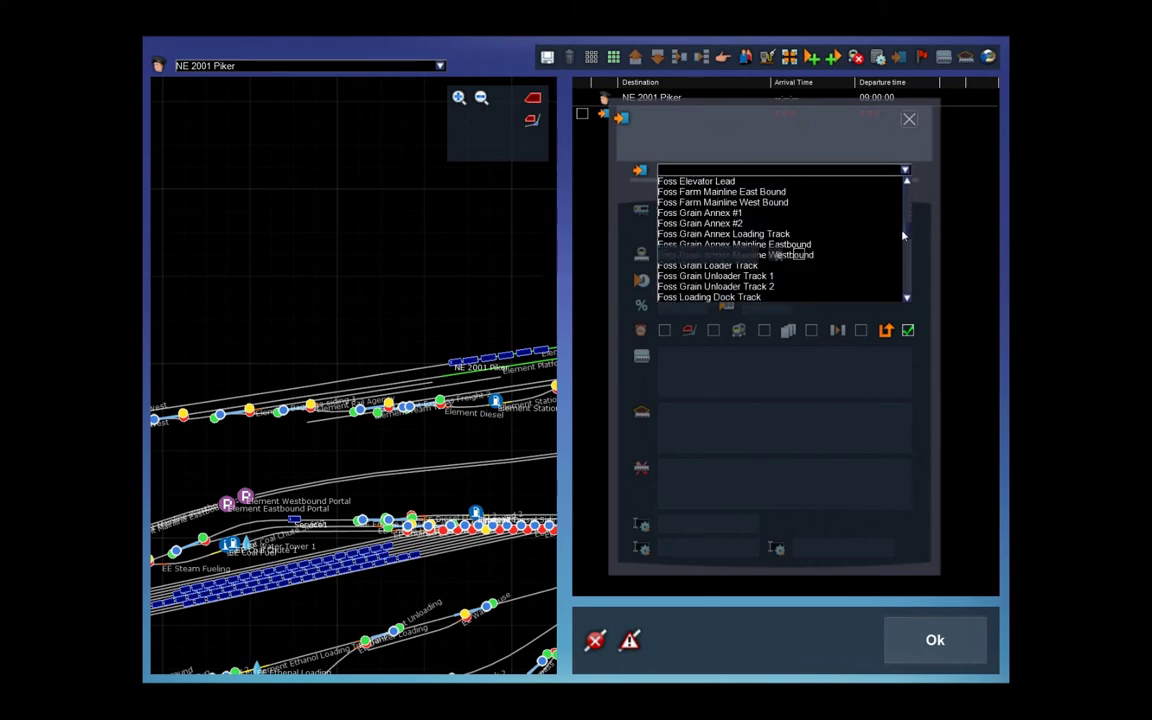
scroll(819, 223, up, 3)
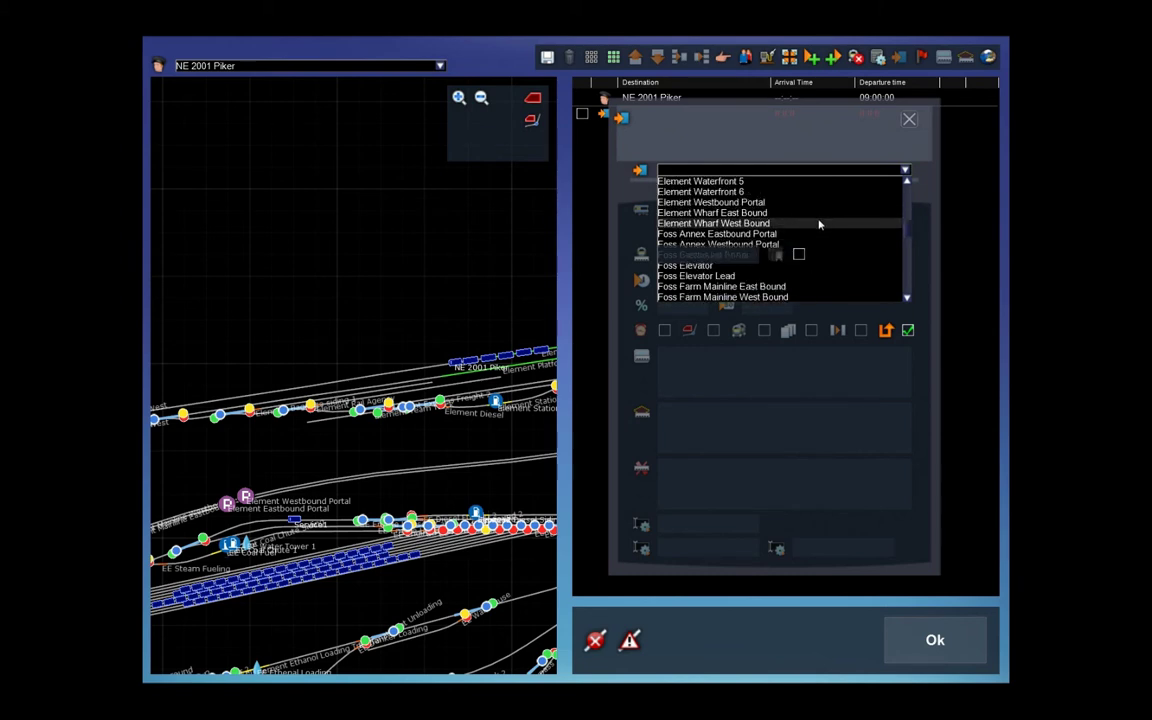
scroll(819, 223, down, 1)
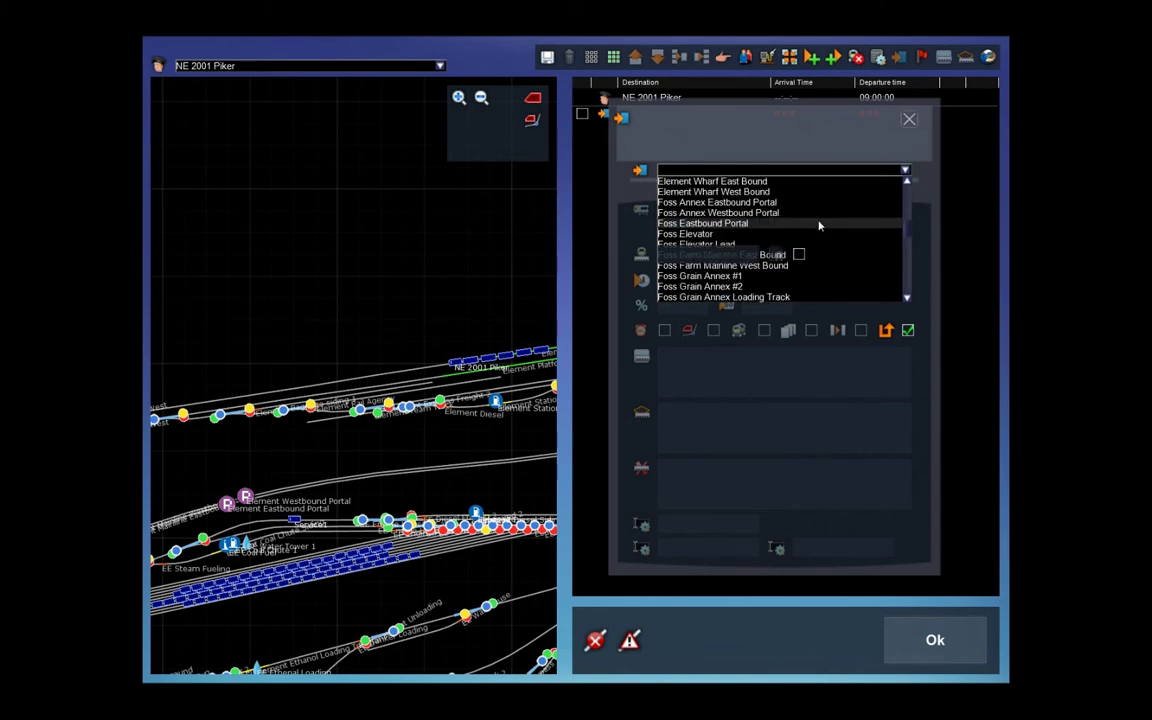
click(755, 215)
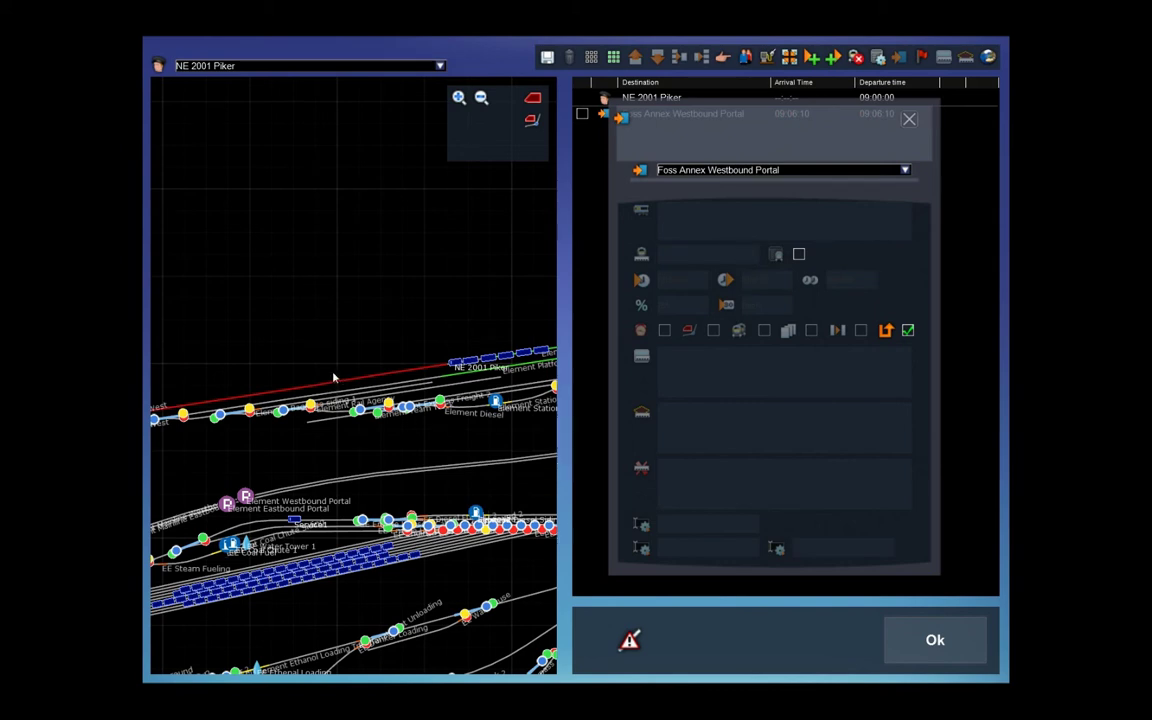
click(909, 121)
- Trace the NE 2001 Piker's planned route on the map from the Element platforms to the Foss Annex Westbound Portal
scroll(431, 337, down, 5)
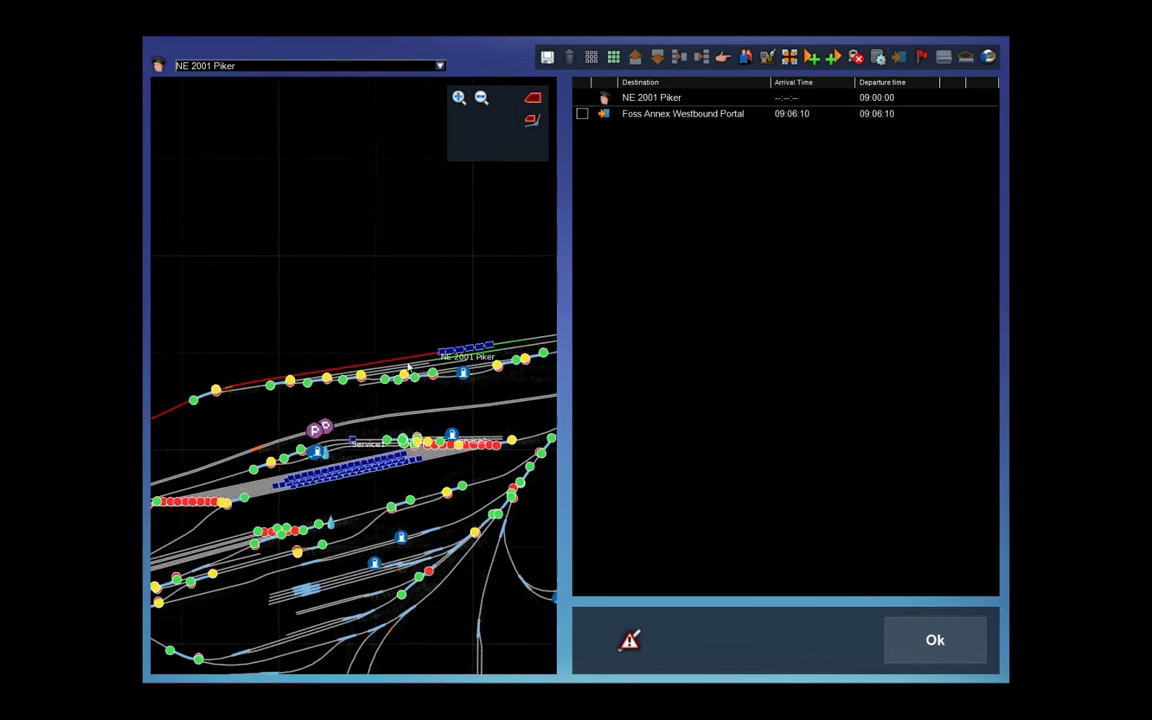
scroll(268, 484, up, 5)
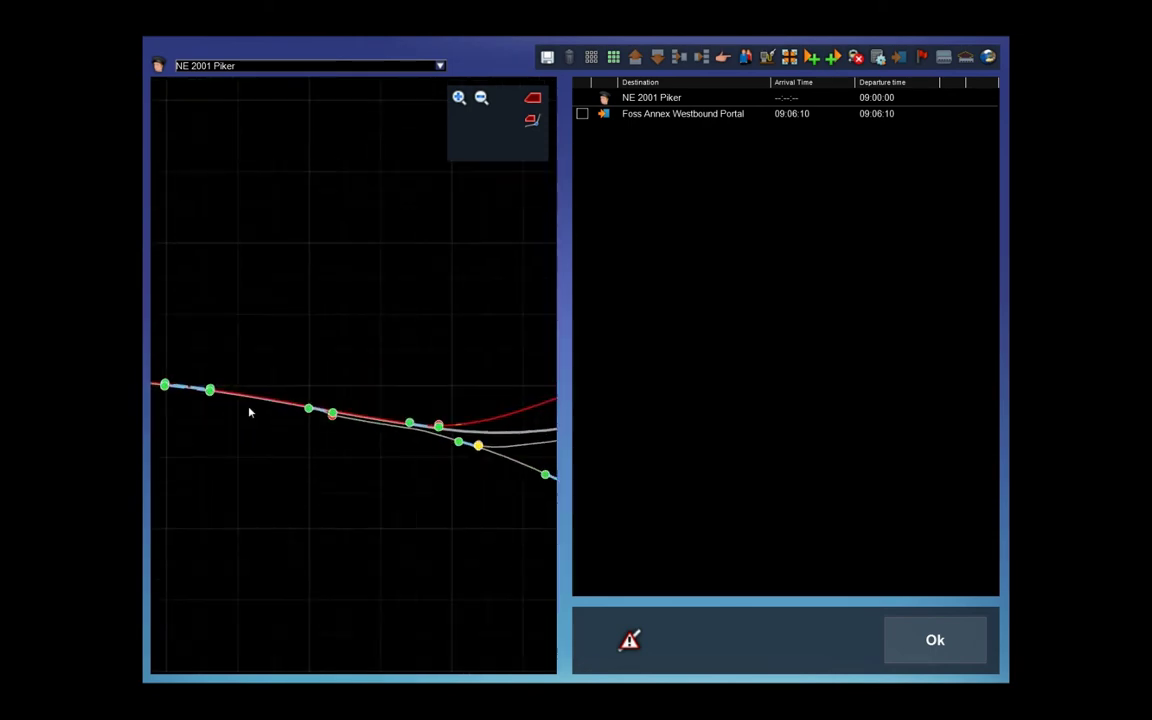
scroll(250, 412, up, 3)
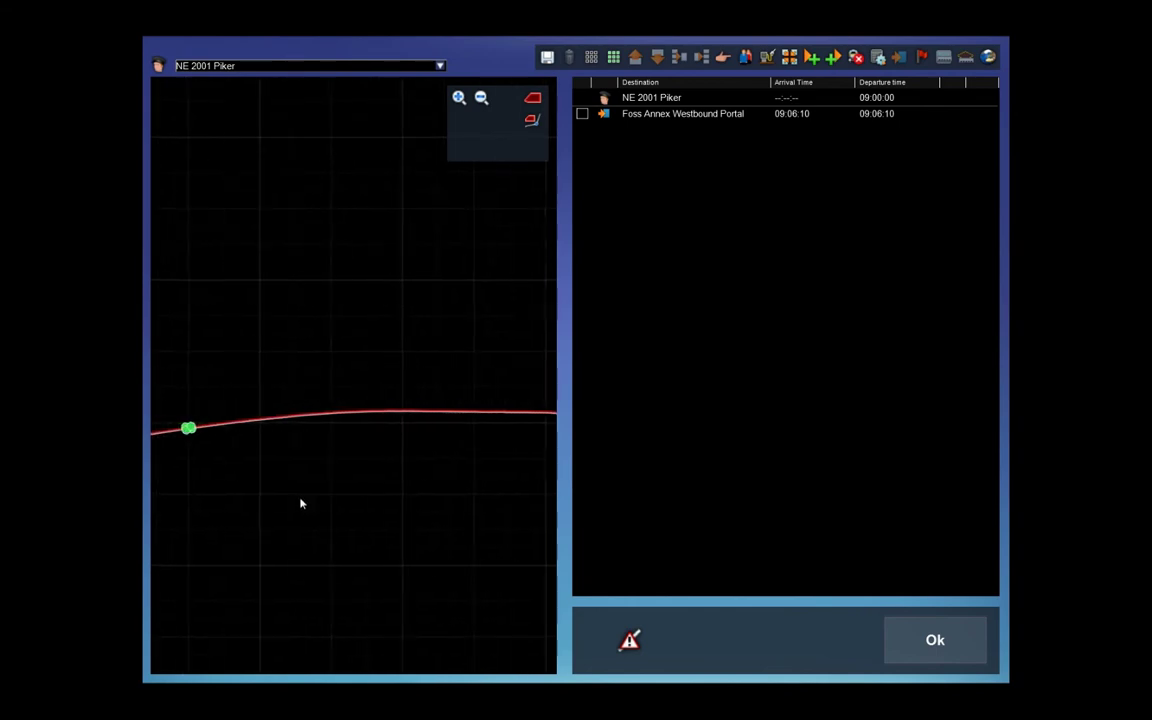
drag(290, 512, 505, 509)
drag(337, 527, 378, 519)
scroll(341, 430, up, 2)
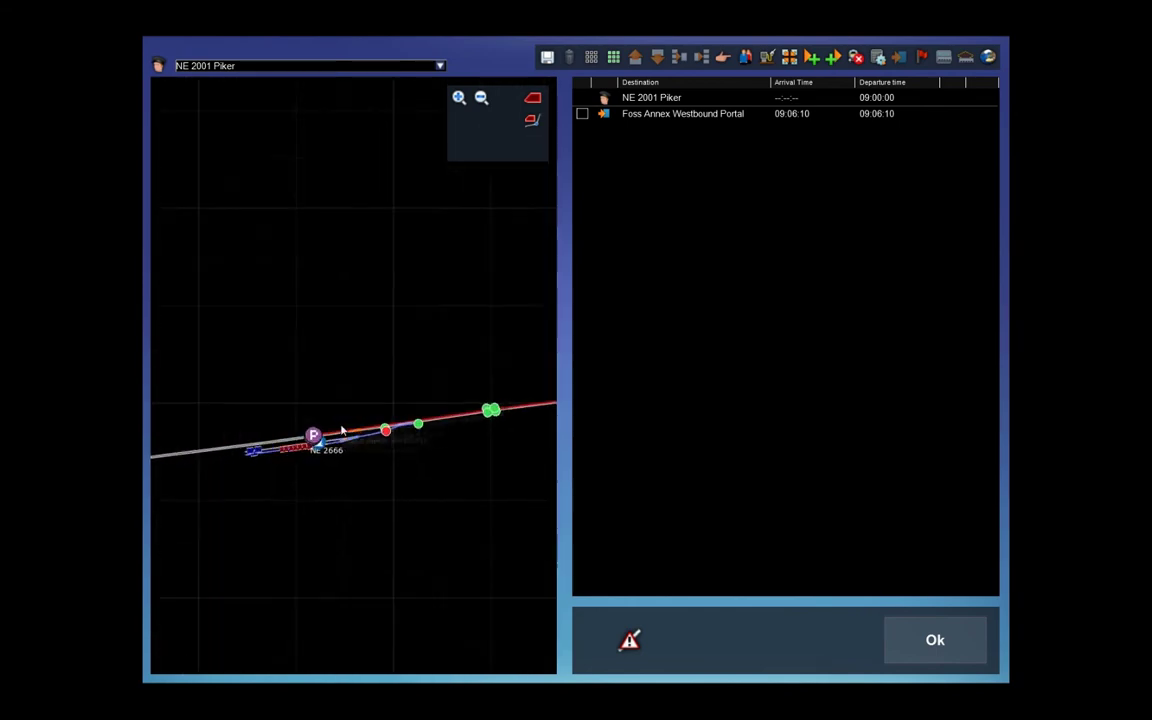
scroll(341, 430, up, 3)
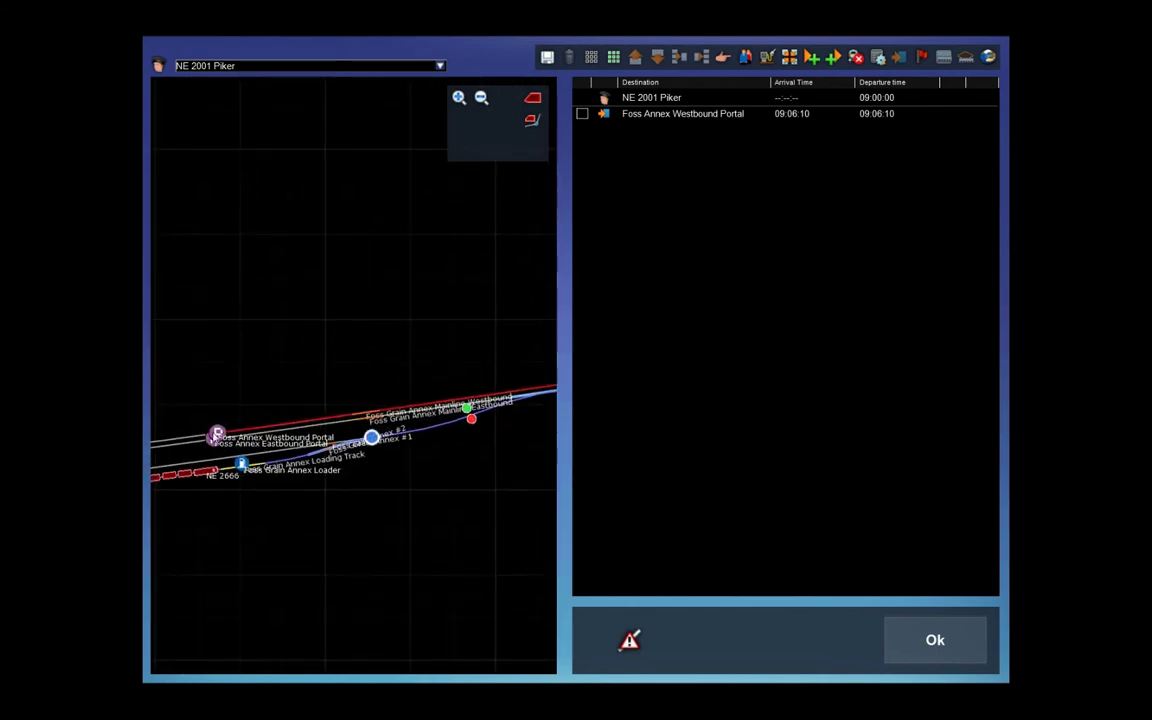
scroll(284, 425, down, 3)
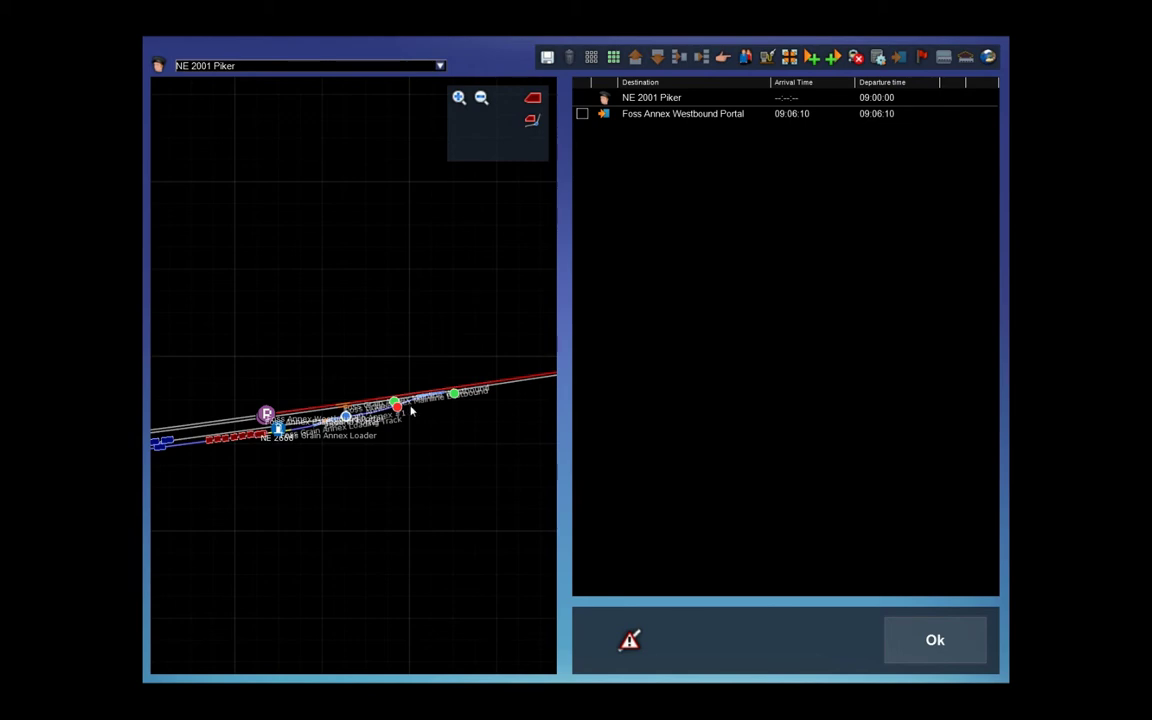
- Follow the route back from the Foss Annex and examine the yard tracks between the Piker and the NE 2011 Oil Train
drag(454, 436, 204, 475)
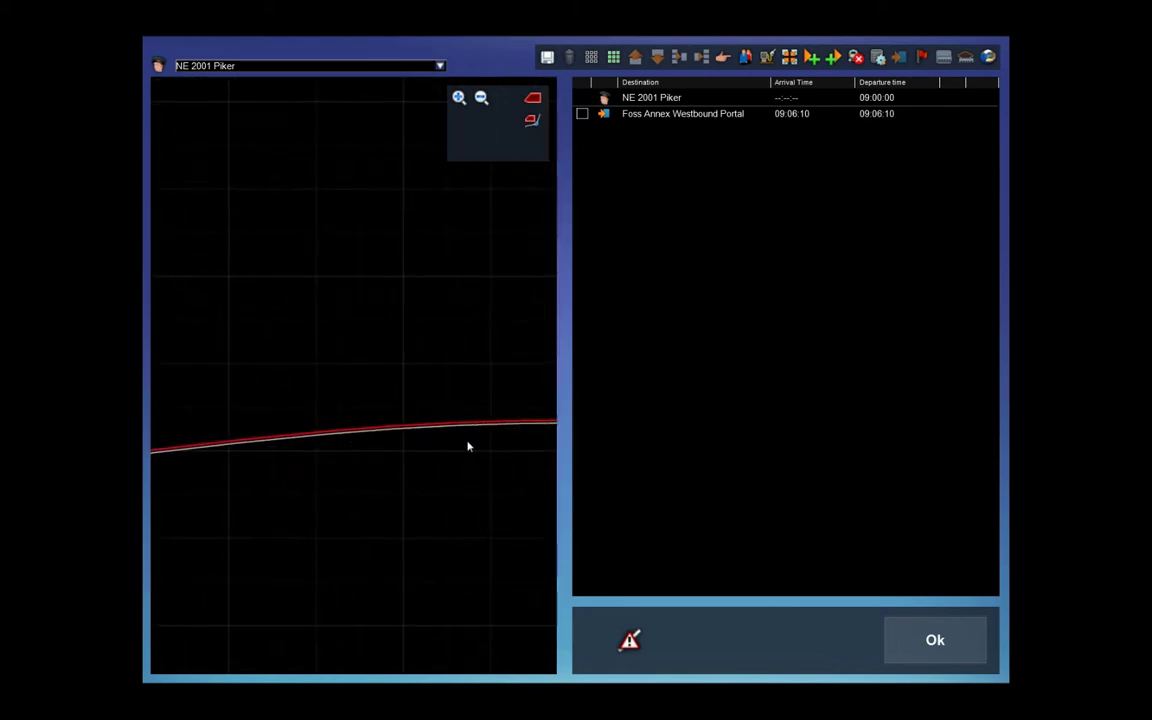
scroll(470, 447, down, 5)
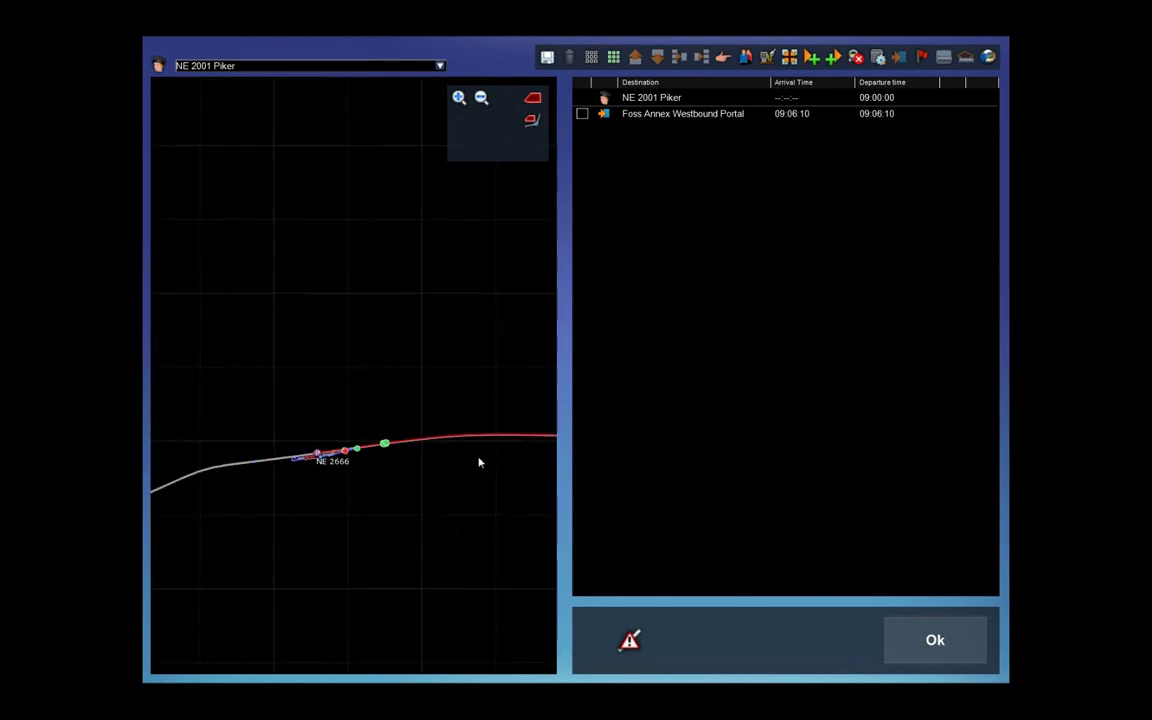
drag(478, 460, 288, 472)
drag(546, 470, 404, 462)
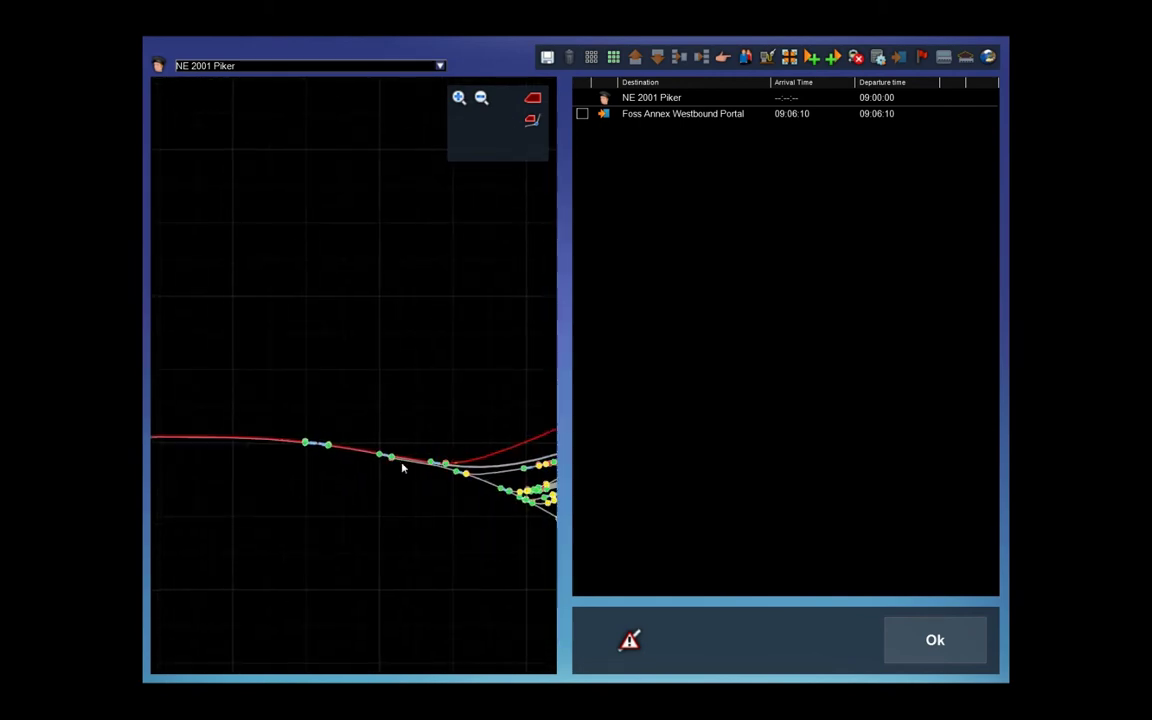
drag(472, 452, 372, 461)
drag(554, 422, 393, 447)
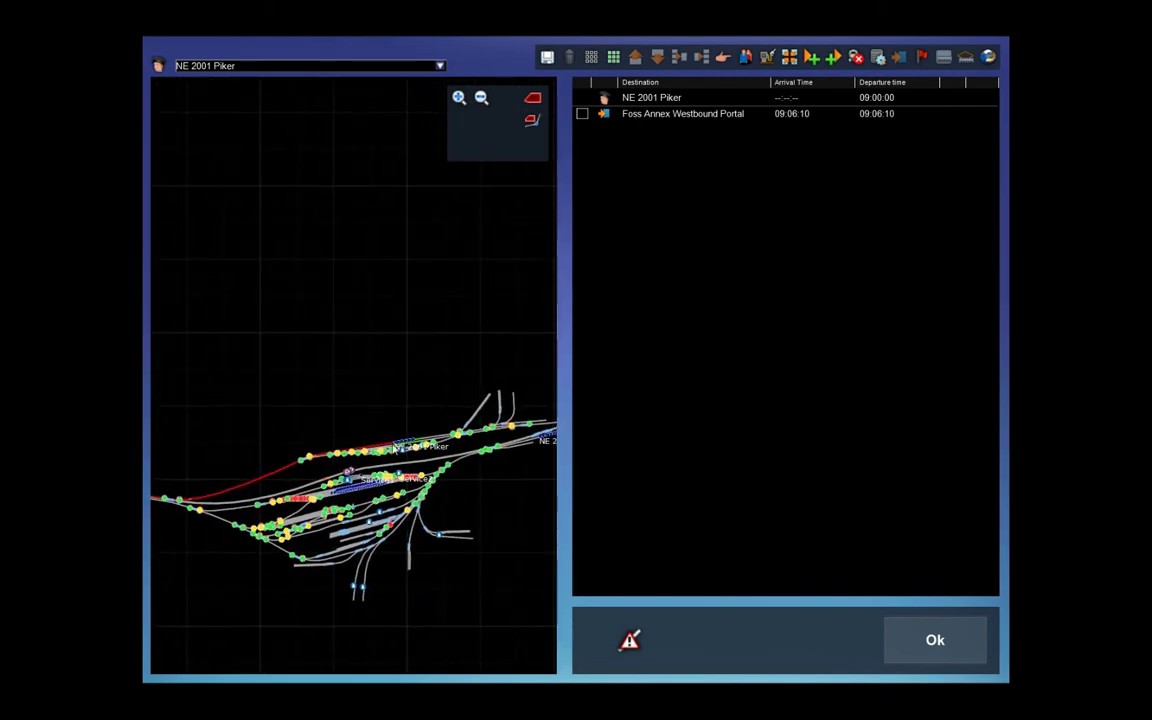
mouse_move(288, 489)
mouse_down()
mouse_move(345, 476)
mouse_move(360, 485)
mouse_move(296, 476)
mouse_up()
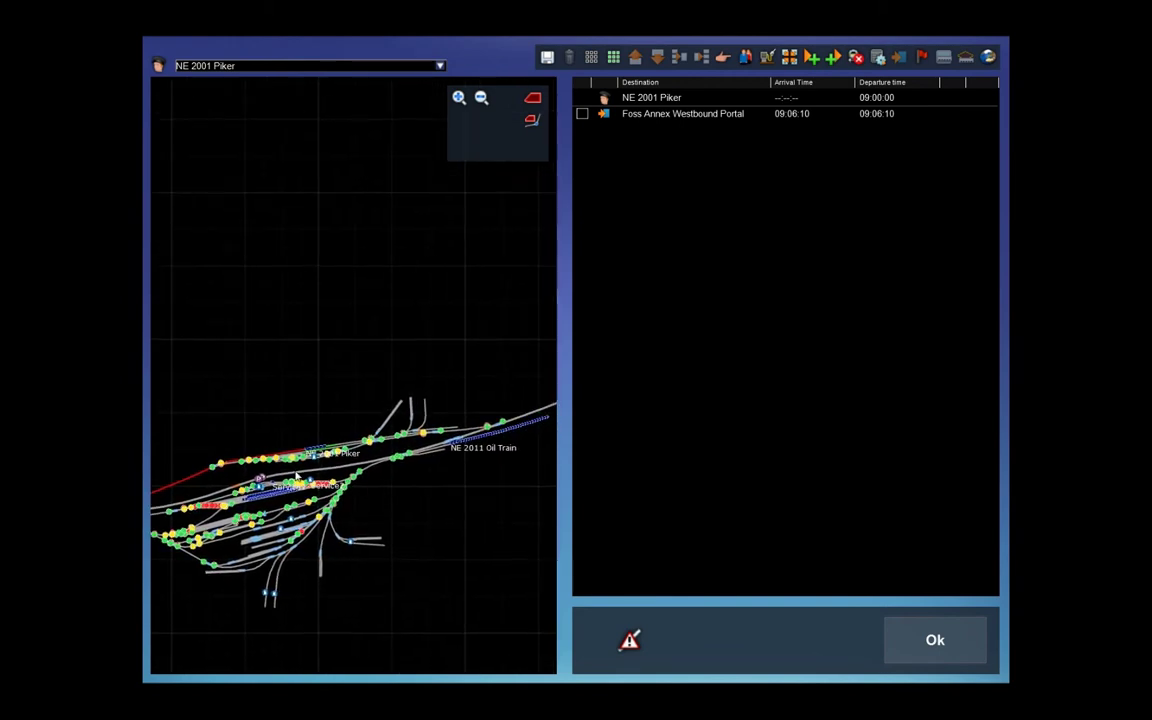
scroll(410, 457, up, 2)
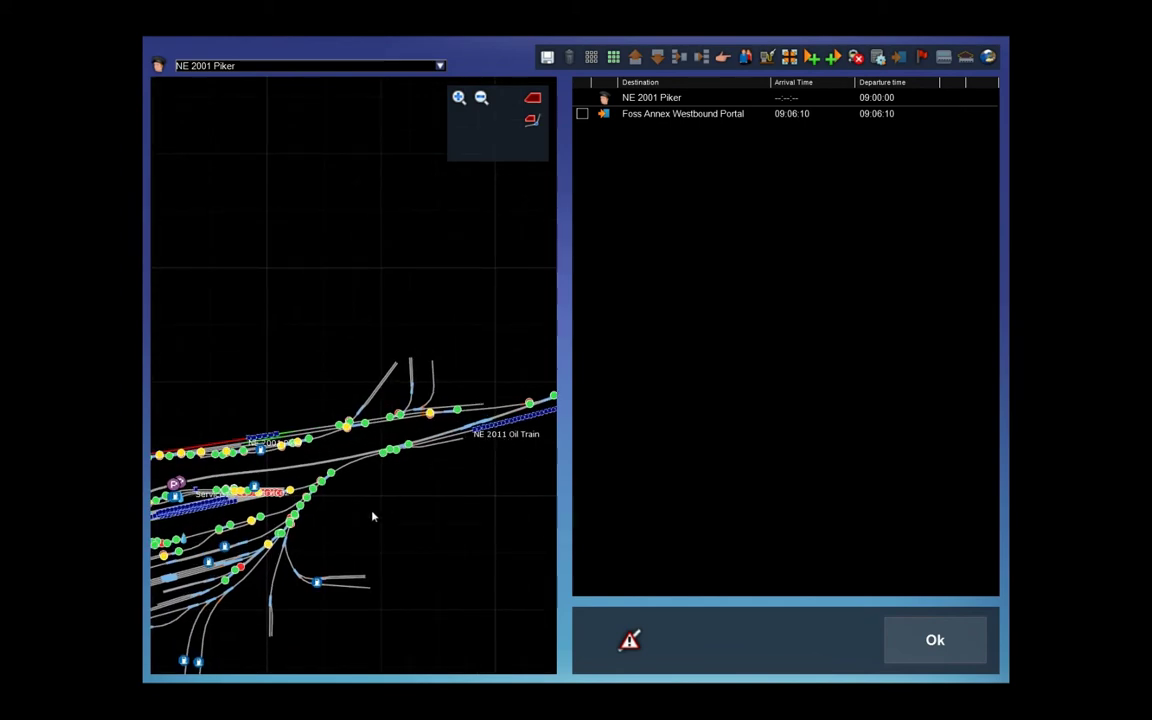
drag(287, 548, 496, 504)
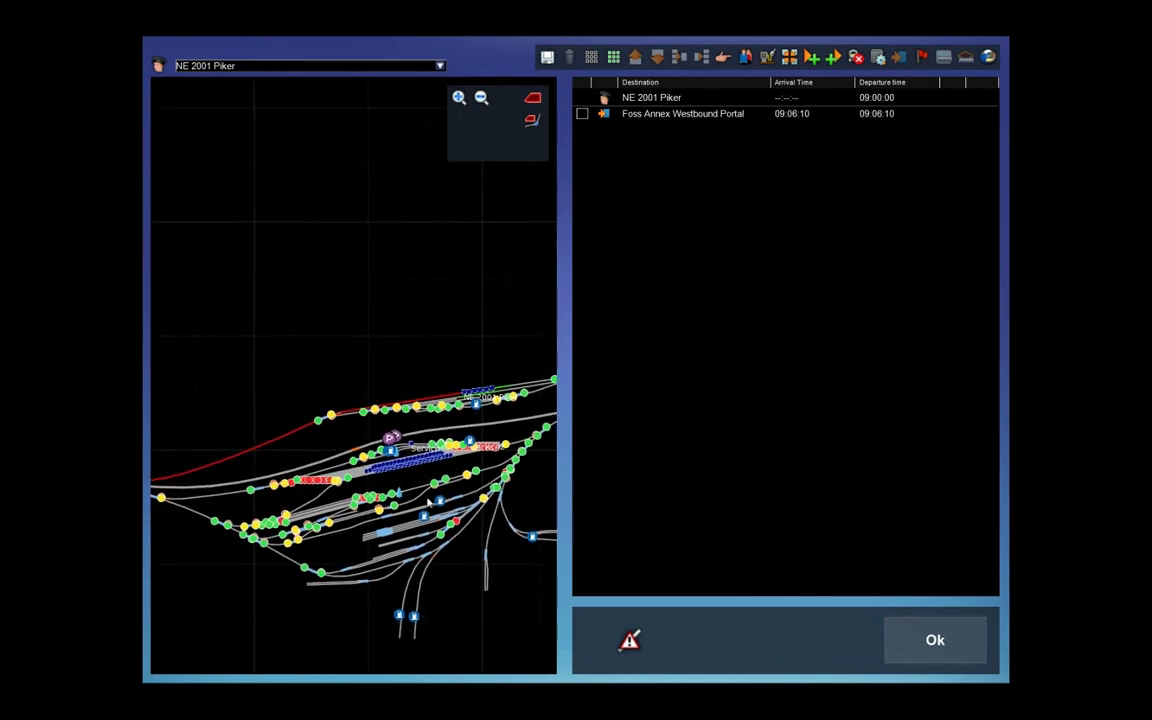
scroll(337, 448, down, 4)
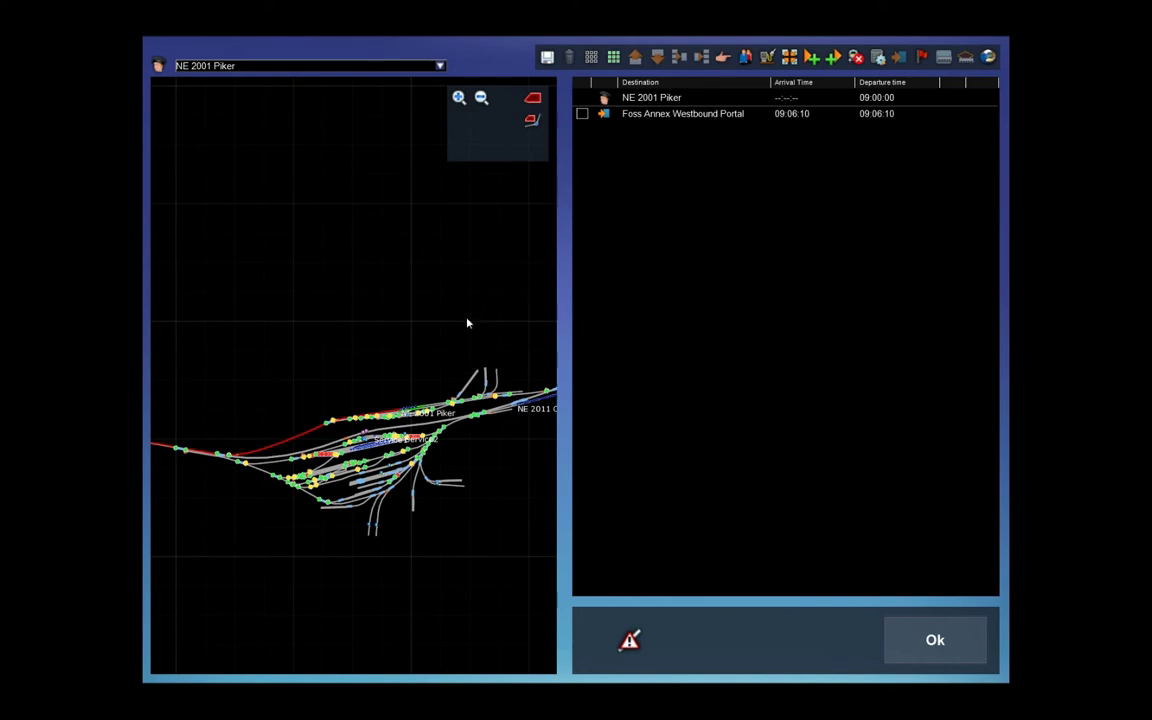
scroll(331, 396, down, 2)
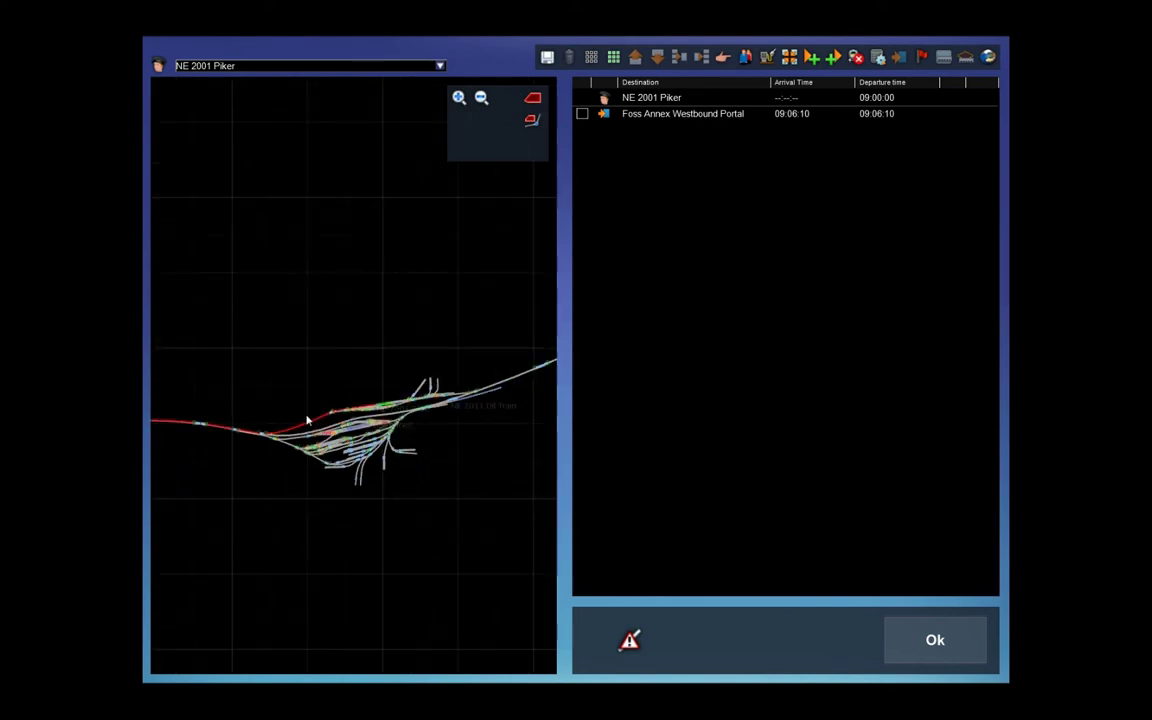
- Check the Piker's route once more from the yard out to the Foss Annex portal and back to the train
drag(271, 439, 447, 440)
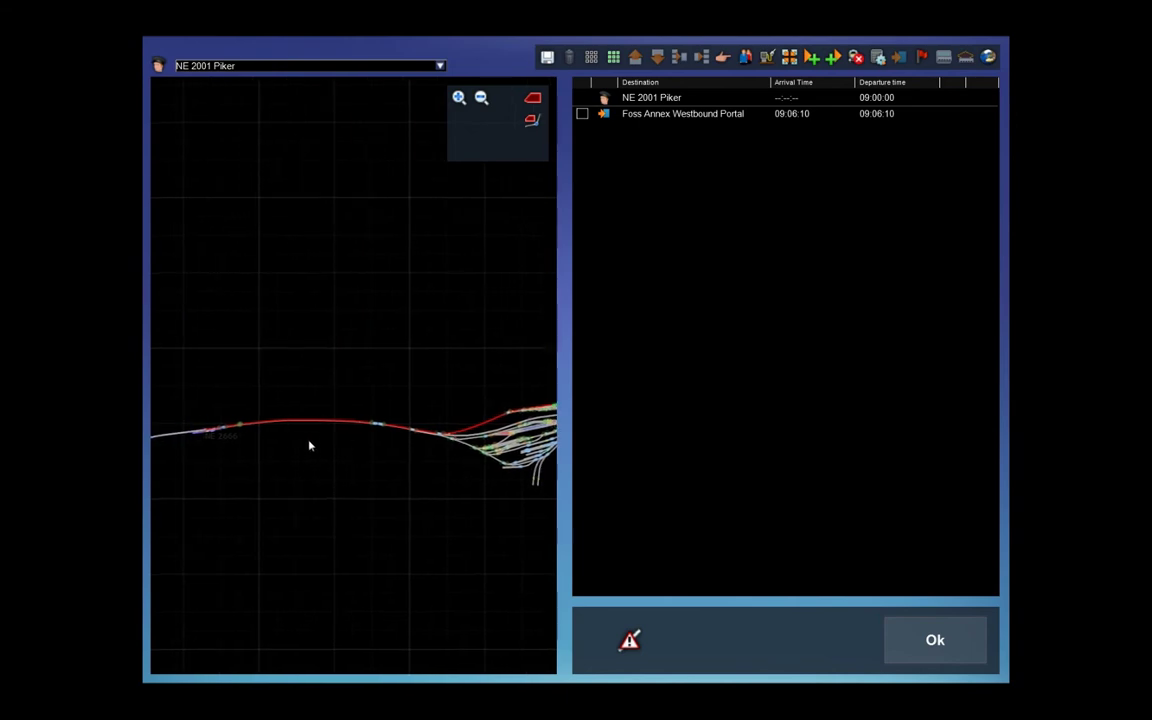
scroll(282, 428, up, 3)
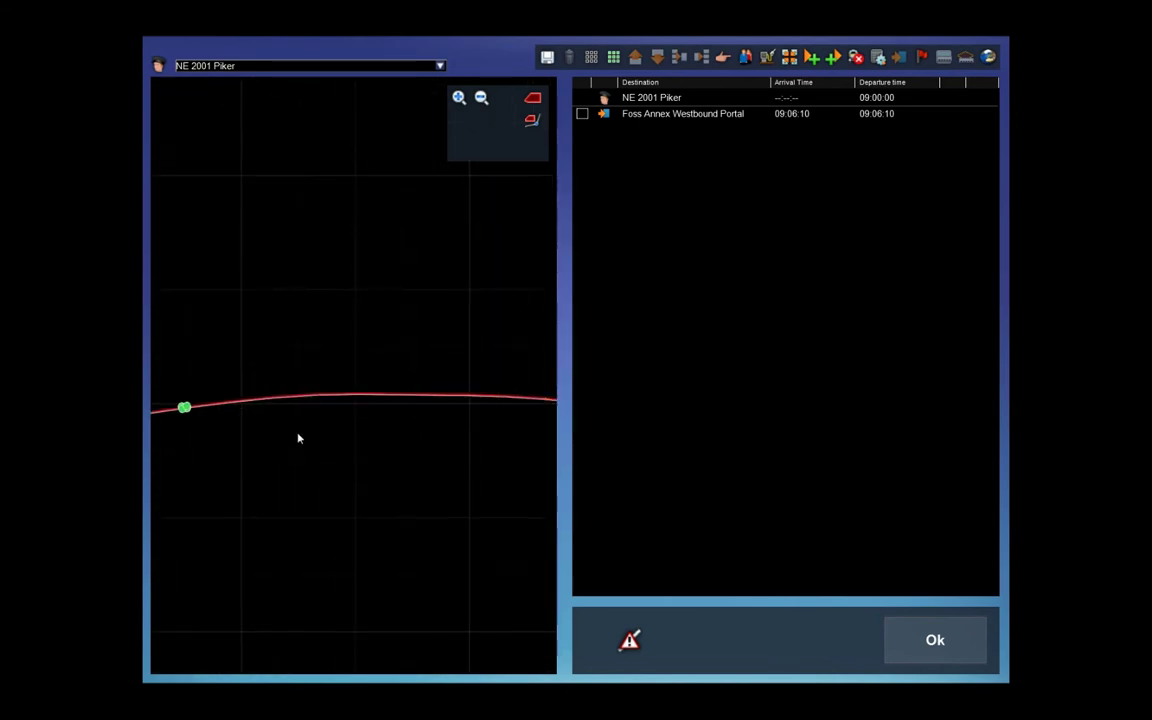
scroll(280, 404, up, 2)
drag(265, 432, 393, 429)
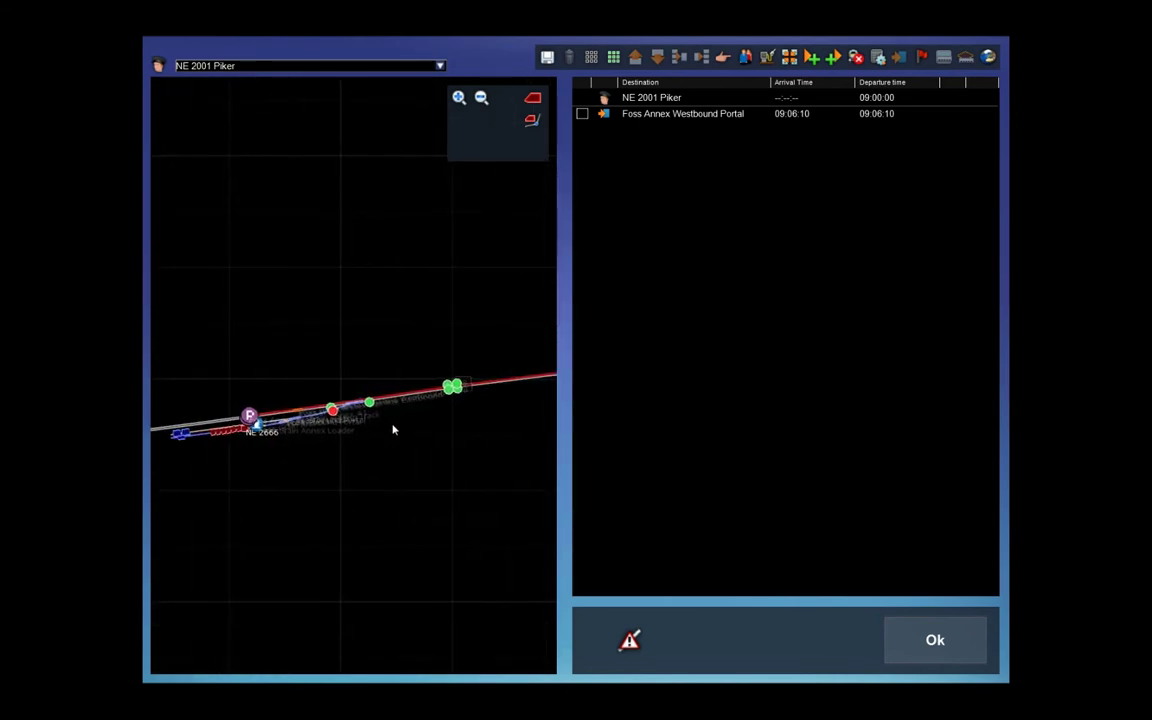
scroll(458, 410, down, 3)
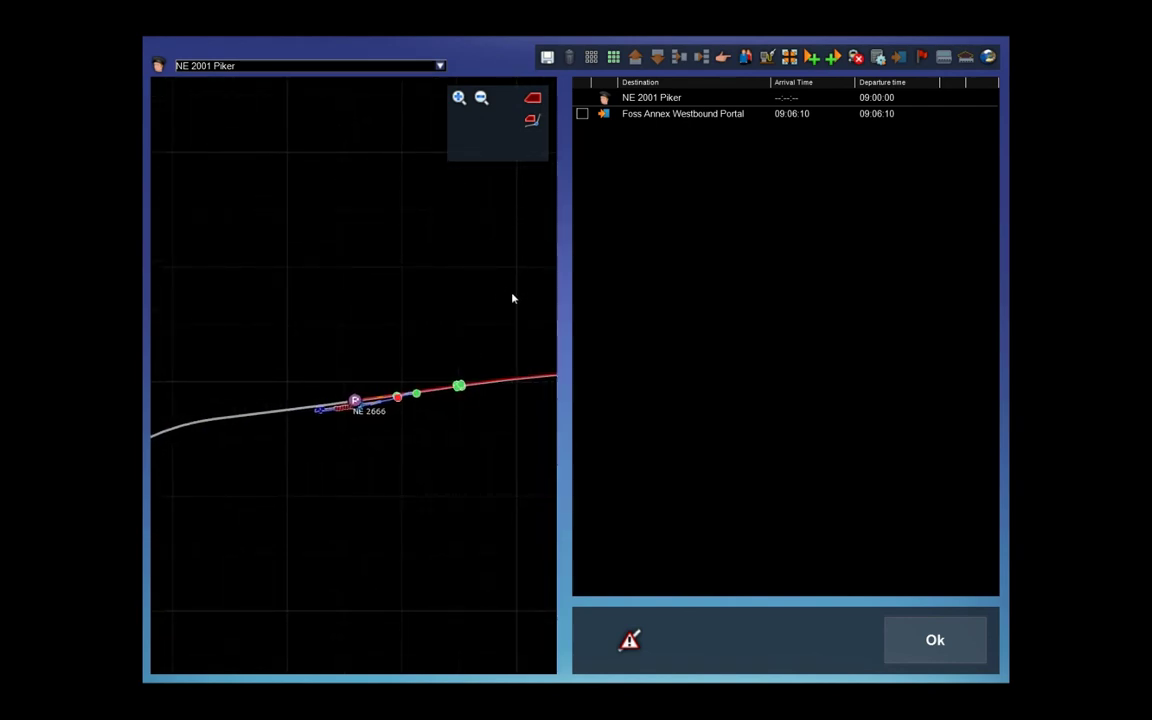
drag(480, 402, 280, 446)
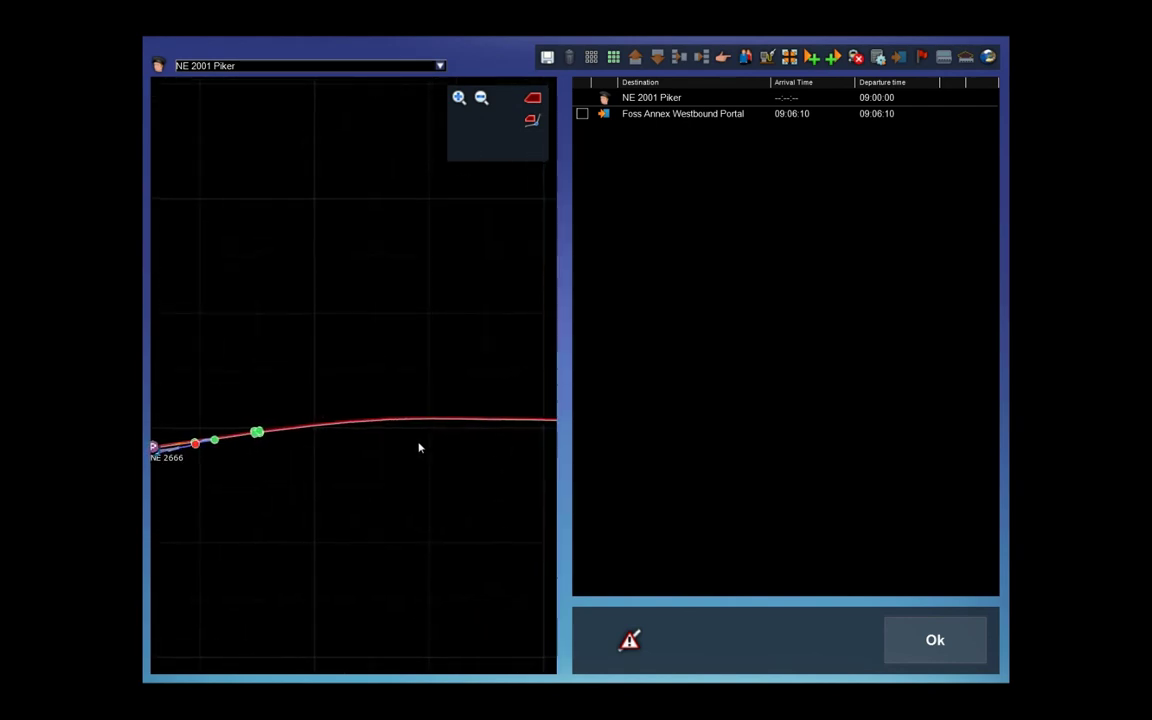
drag(517, 450, 373, 446)
drag(535, 437, 350, 437)
drag(486, 440, 217, 424)
drag(457, 414, 285, 440)
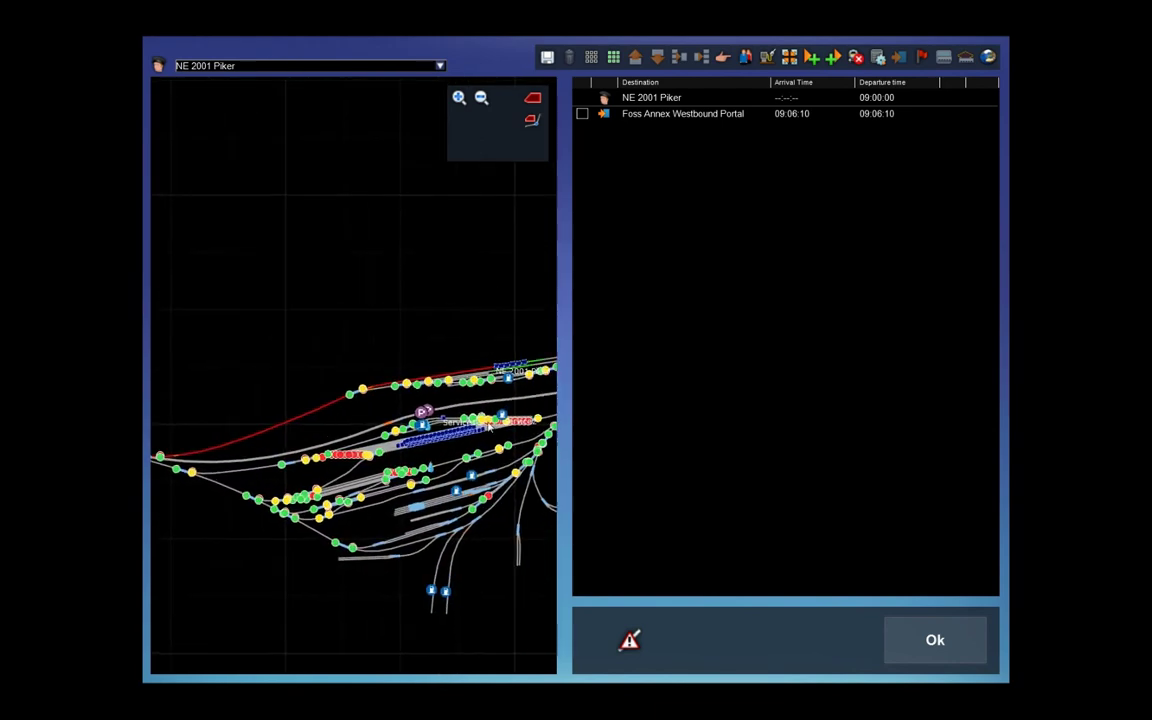
drag(547, 412, 355, 429)
drag(530, 393, 352, 440)
- Close the timetable view and save the changes to the current scenario
click(905, 622)
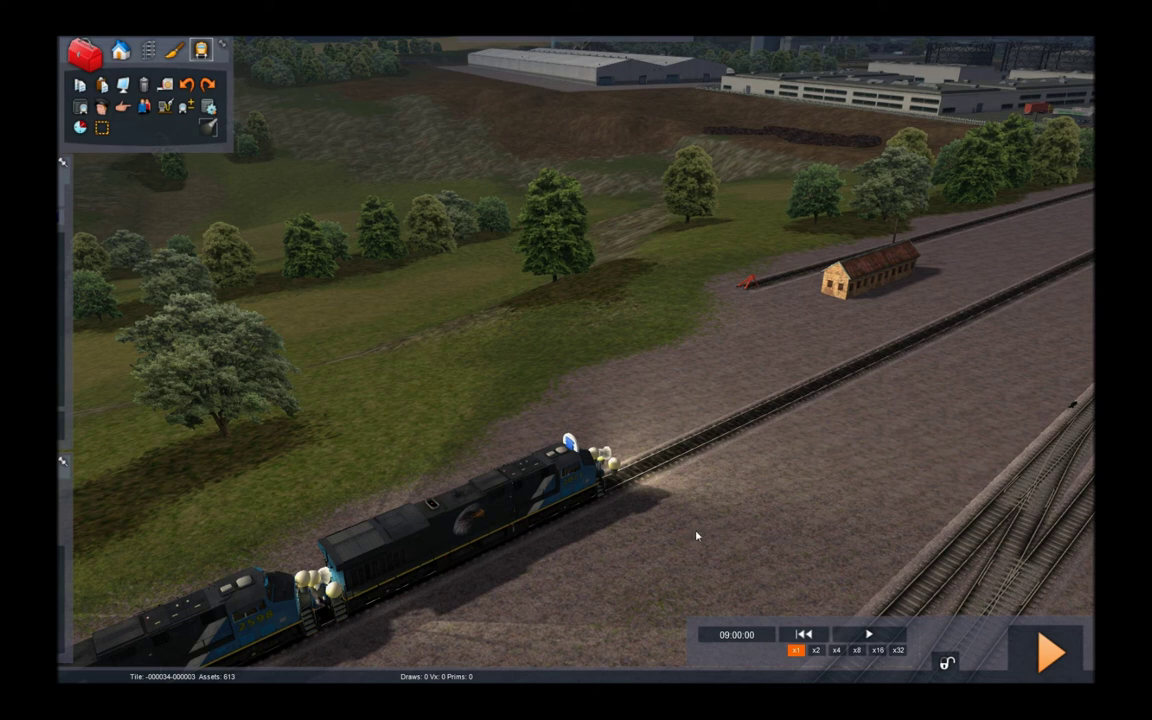
key(F2)
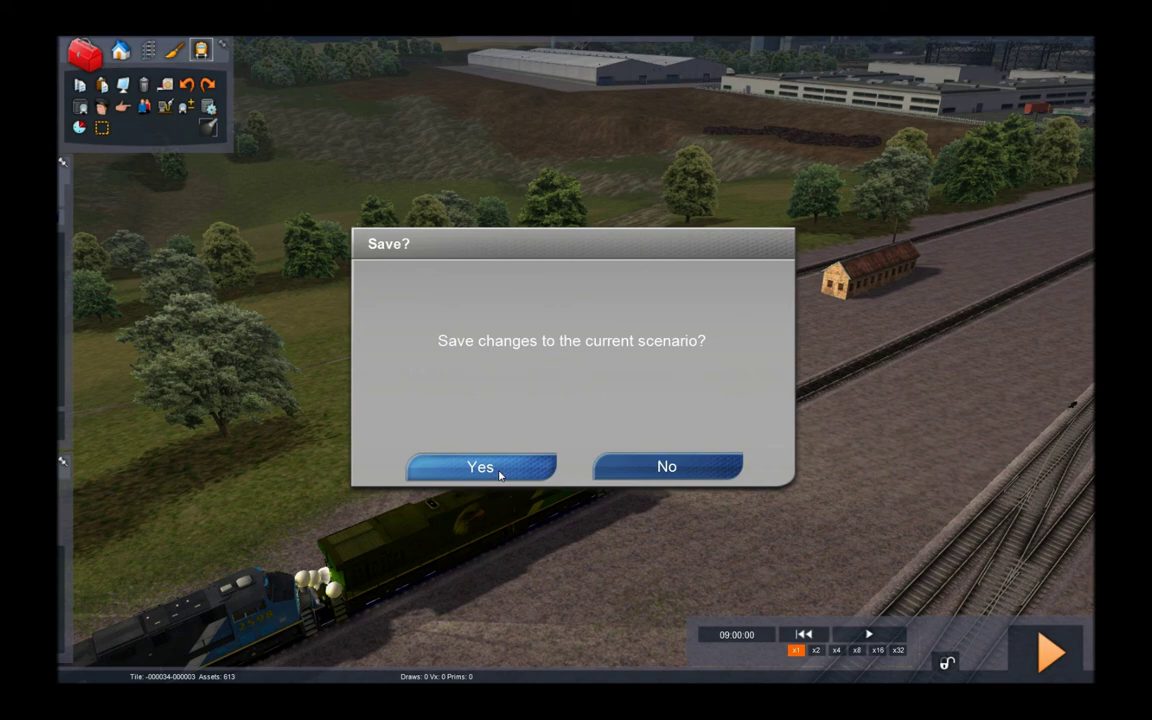
click(481, 467)
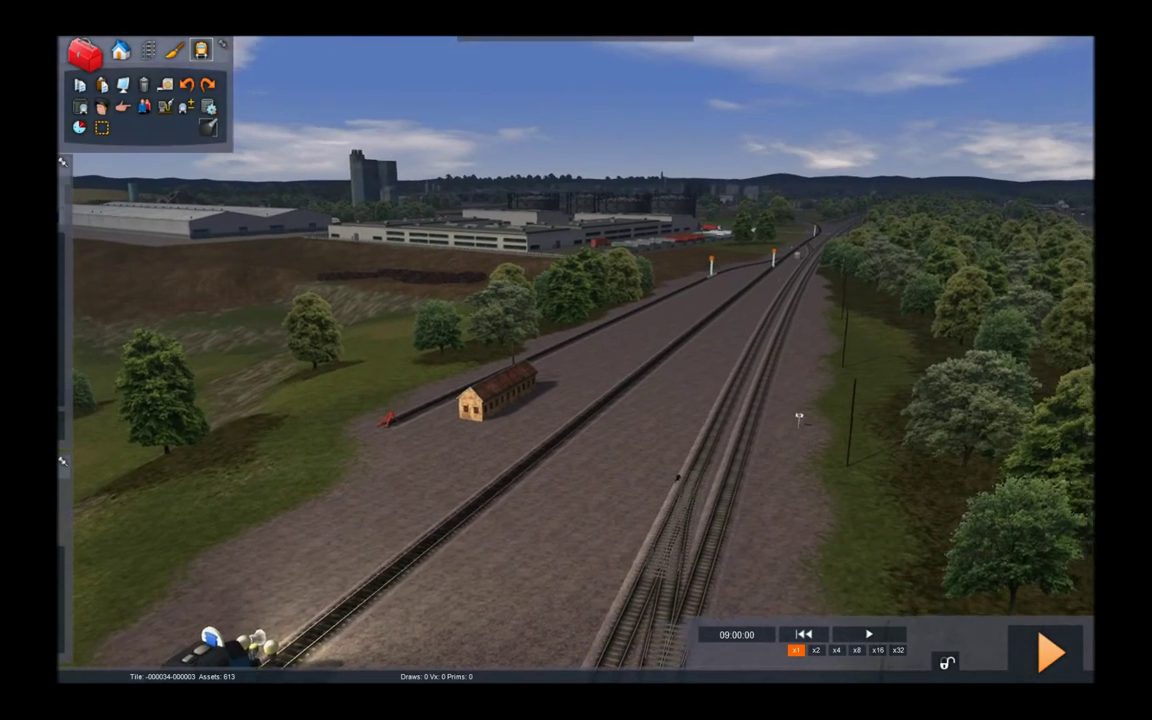
- Fly the camera along the tracks in the 3D world to the passenger train standing at the Element station platforms
right_drag(481, 467, 1127, 377)
key(Up)
key(Up)
key(Up)
key(Up)
key(Left)
key(Up)
key(Down)
key(Up)
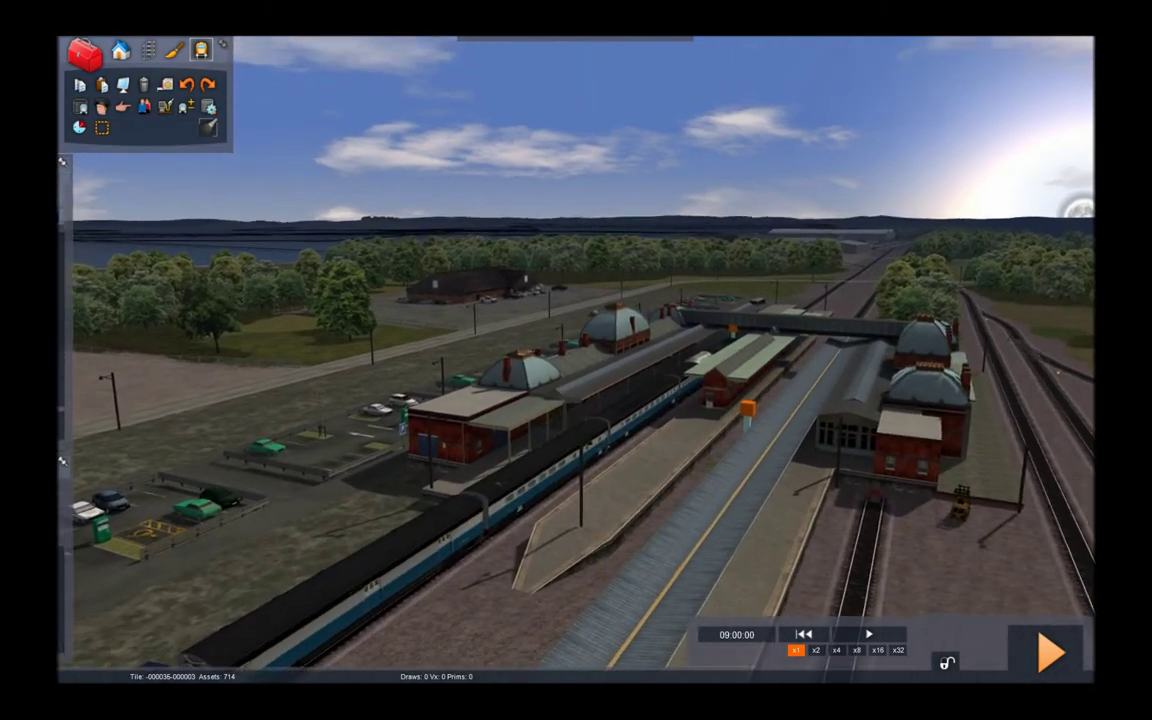
key(Up)
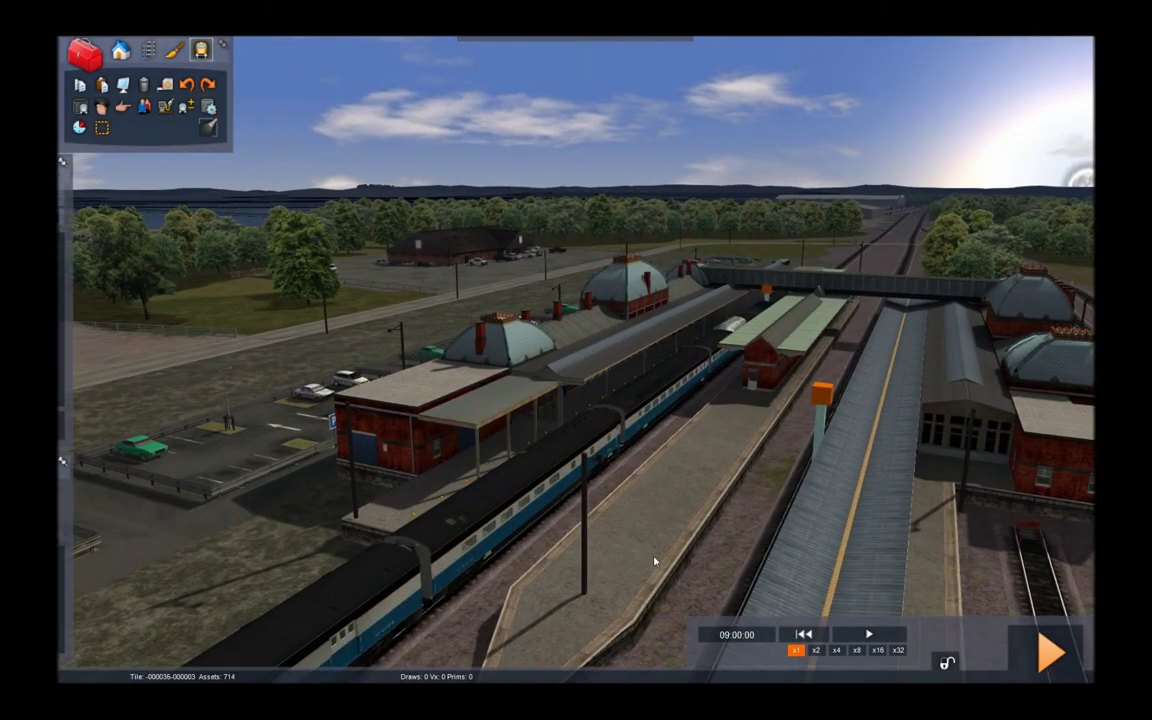
- Fly the camera from the station platforms along the line to the rural track section beside the orange track marker
right_drag(653, 565, 585, 615)
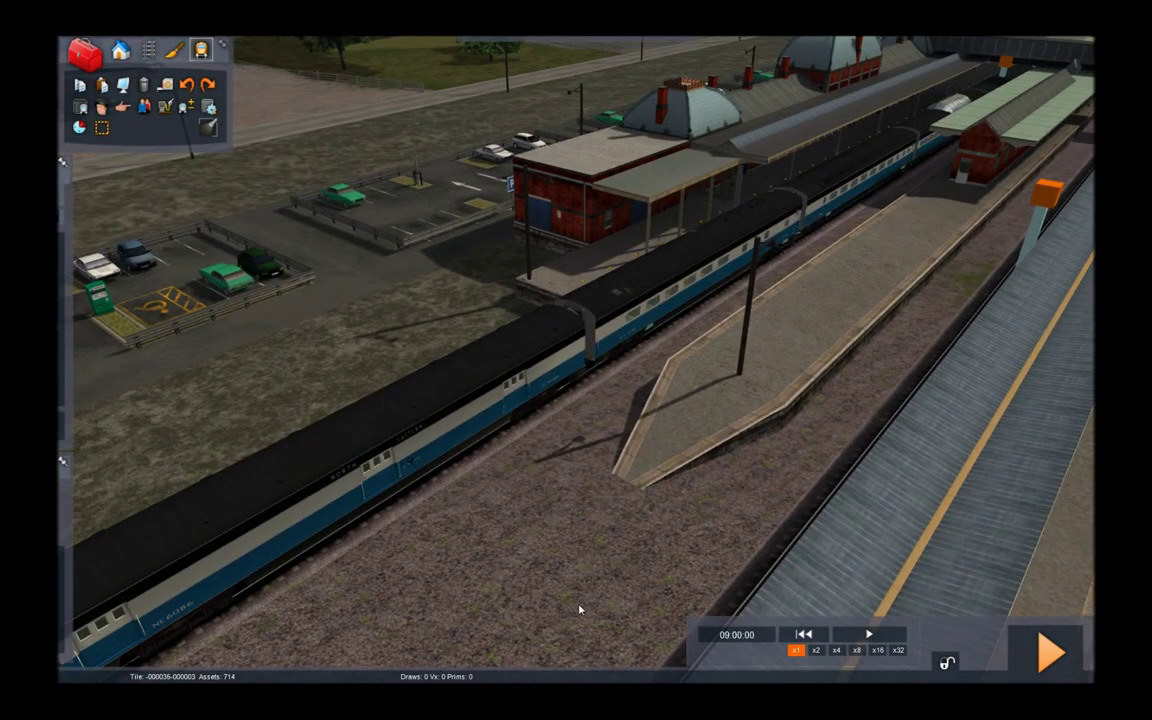
right_drag(578, 611, 248, 573)
key(Up)
key(Up)
key(Up)
key(Up)
key(Up)
key(Up)
key(Up)
key(Up)
key(Down)
key(Down)
right_drag(640, 588, 604, 597)
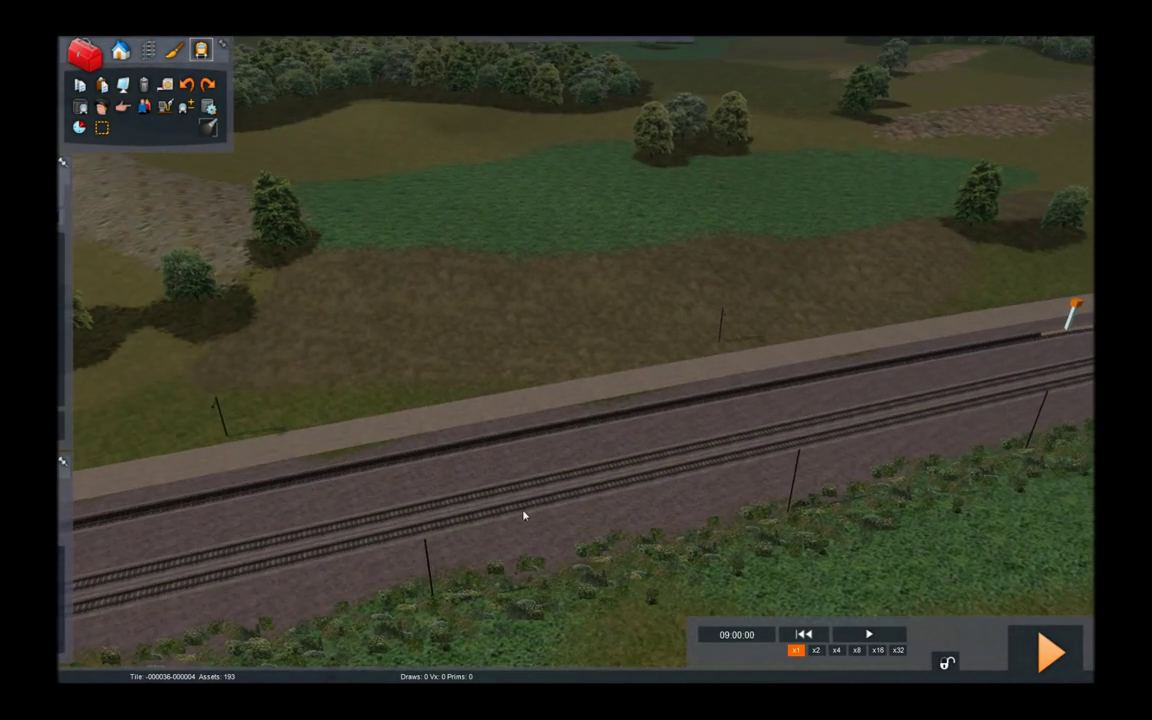
- Place two coupled NE - ES44AC Blue locomotives on the far track just before the orange marker
click(65, 271)
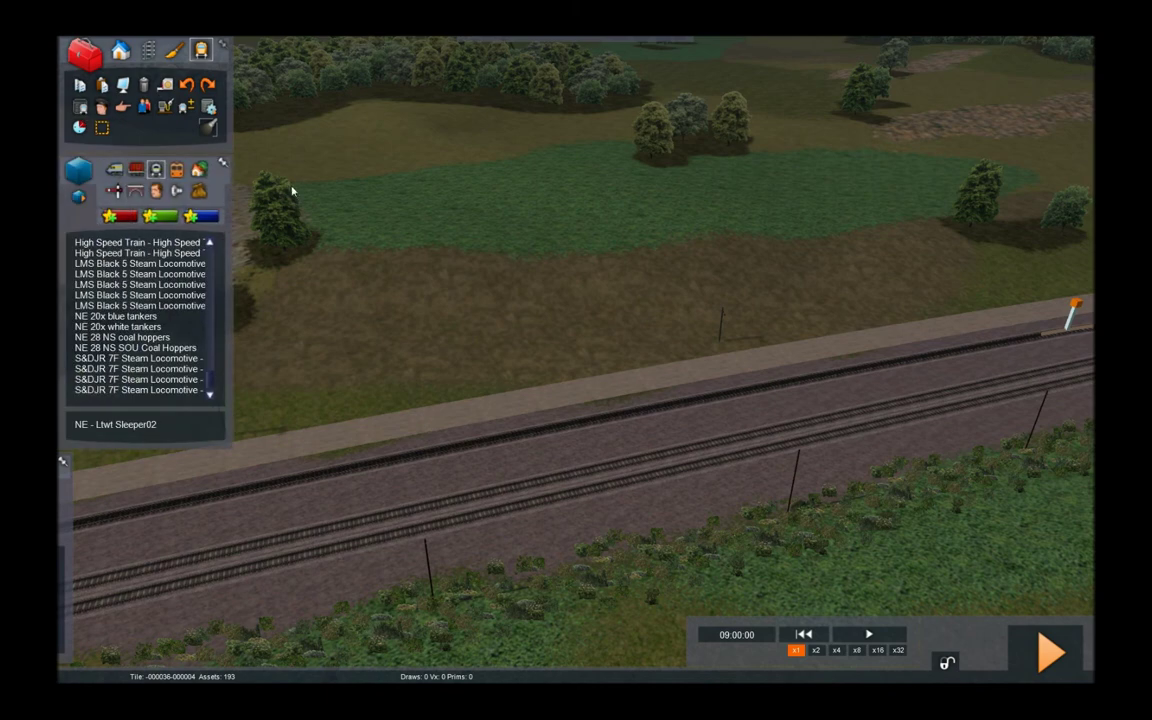
click(116, 172)
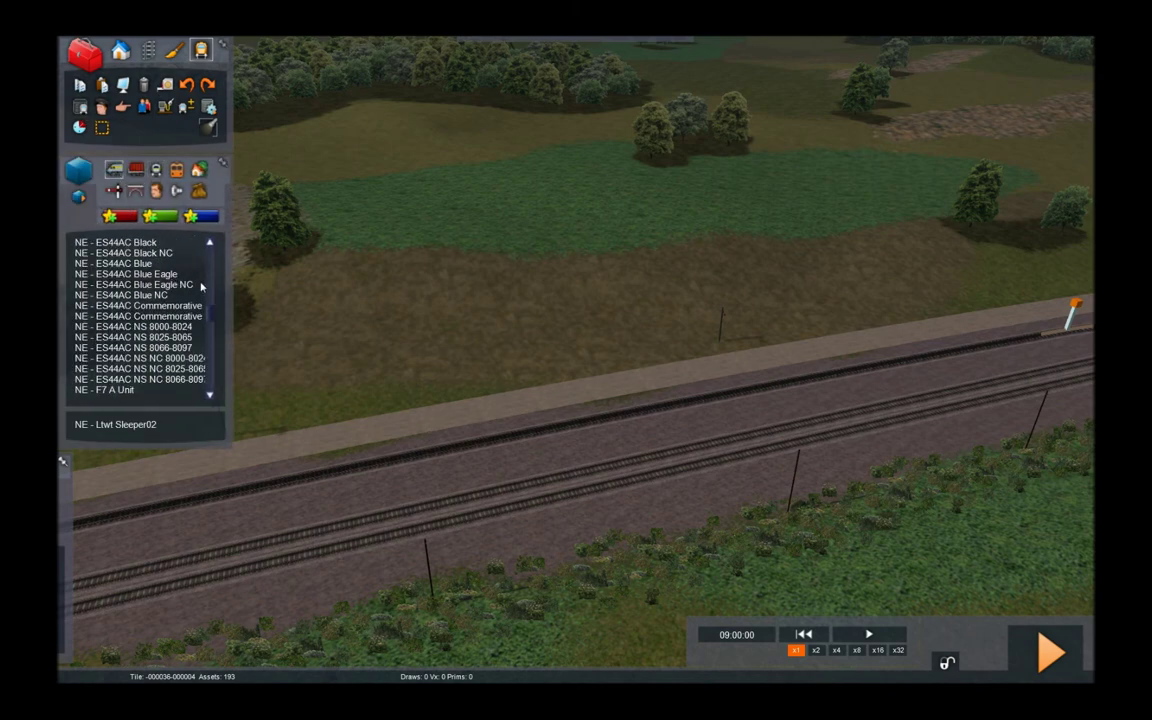
click(152, 264)
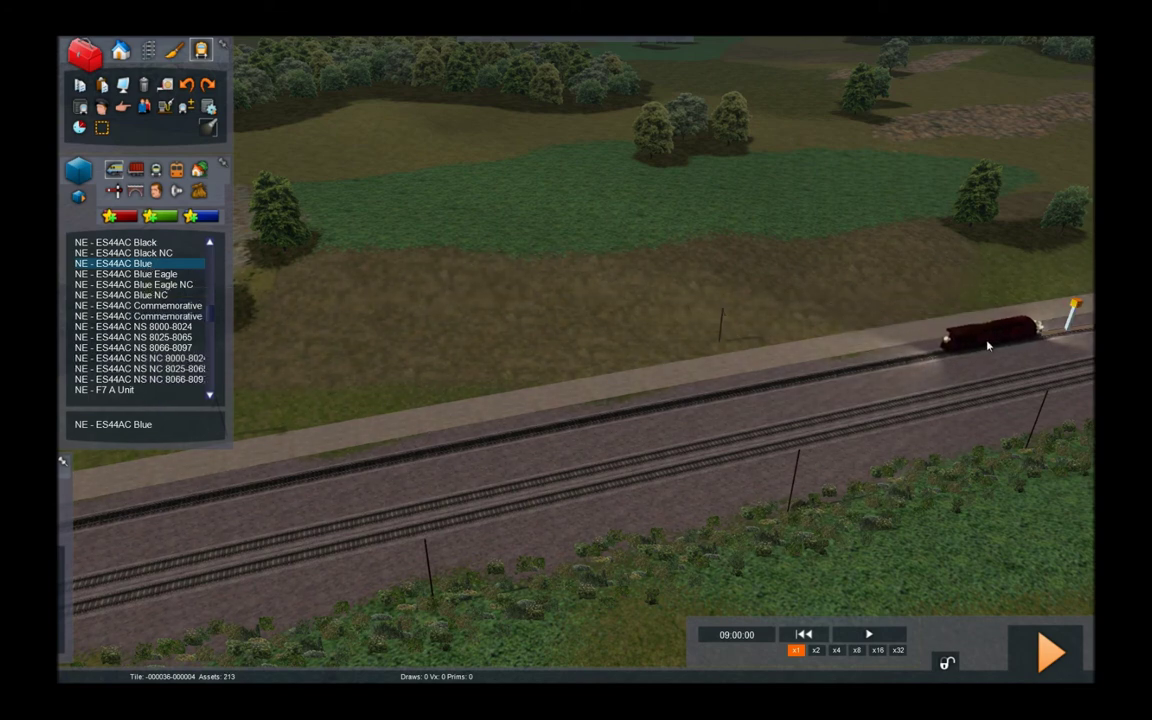
click(987, 345)
click(929, 355)
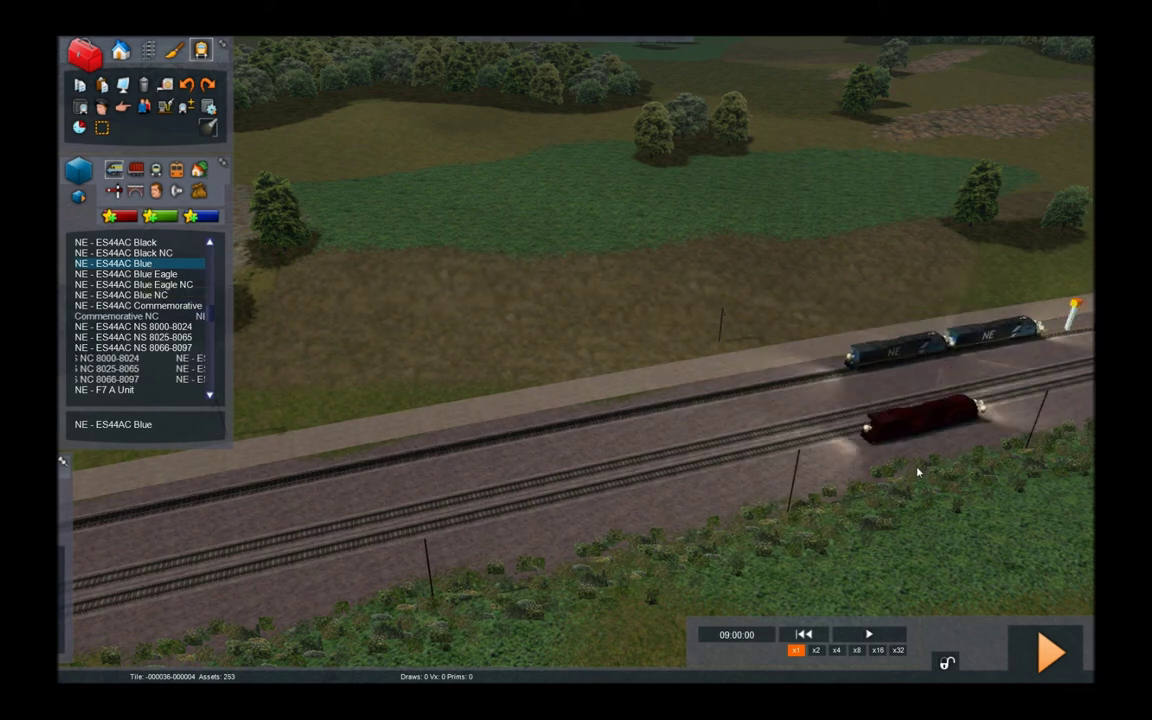
right_click(917, 468)
- Add the NE 20x white tankers consist behind the two ES44AC Blue locomotives on the same track
right_drag(917, 468, 890, 468)
scroll(576, 360, down, 3)
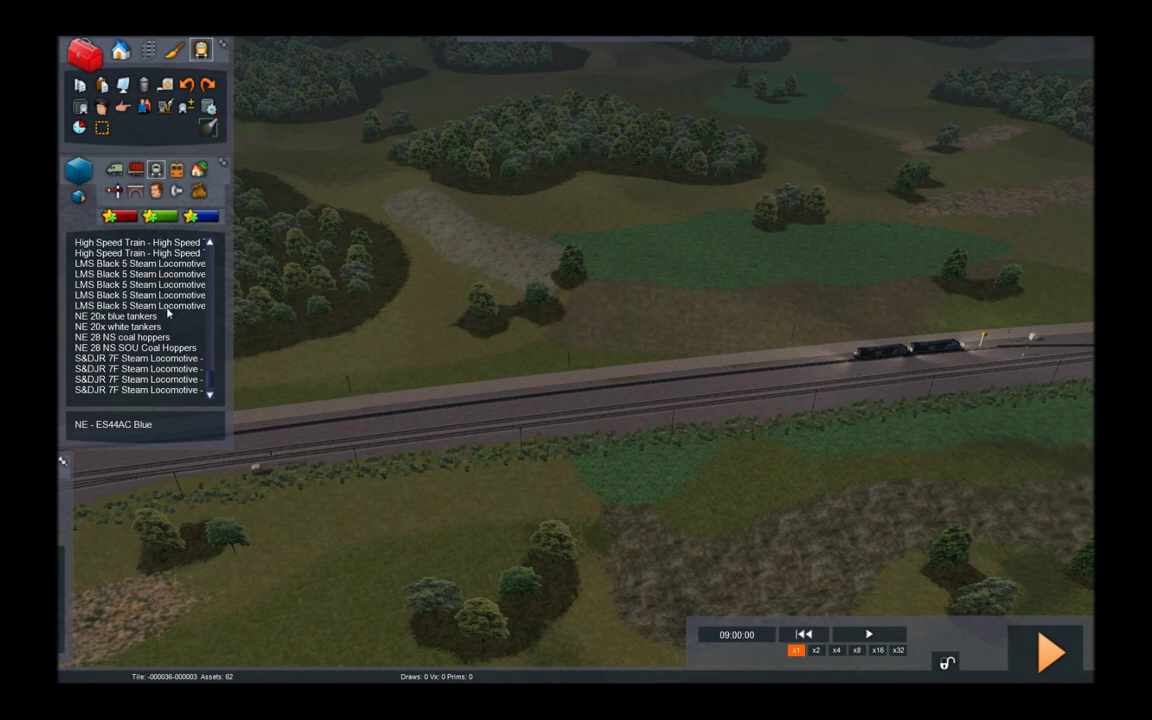
click(135, 328)
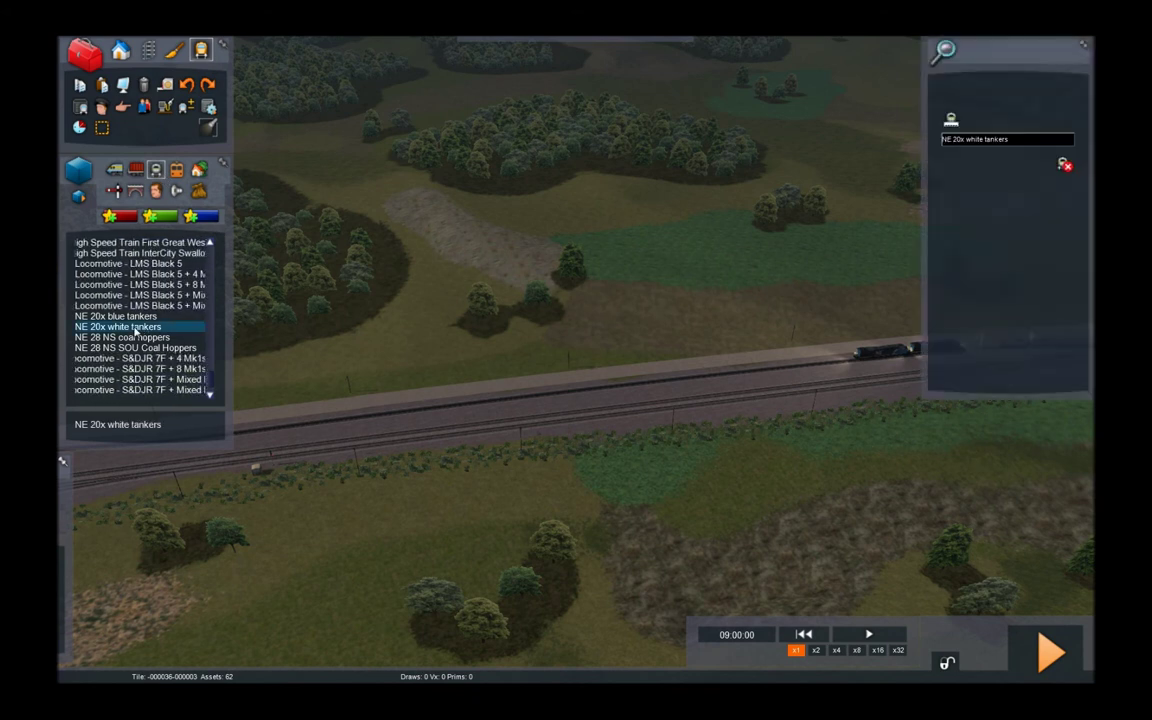
click(470, 400)
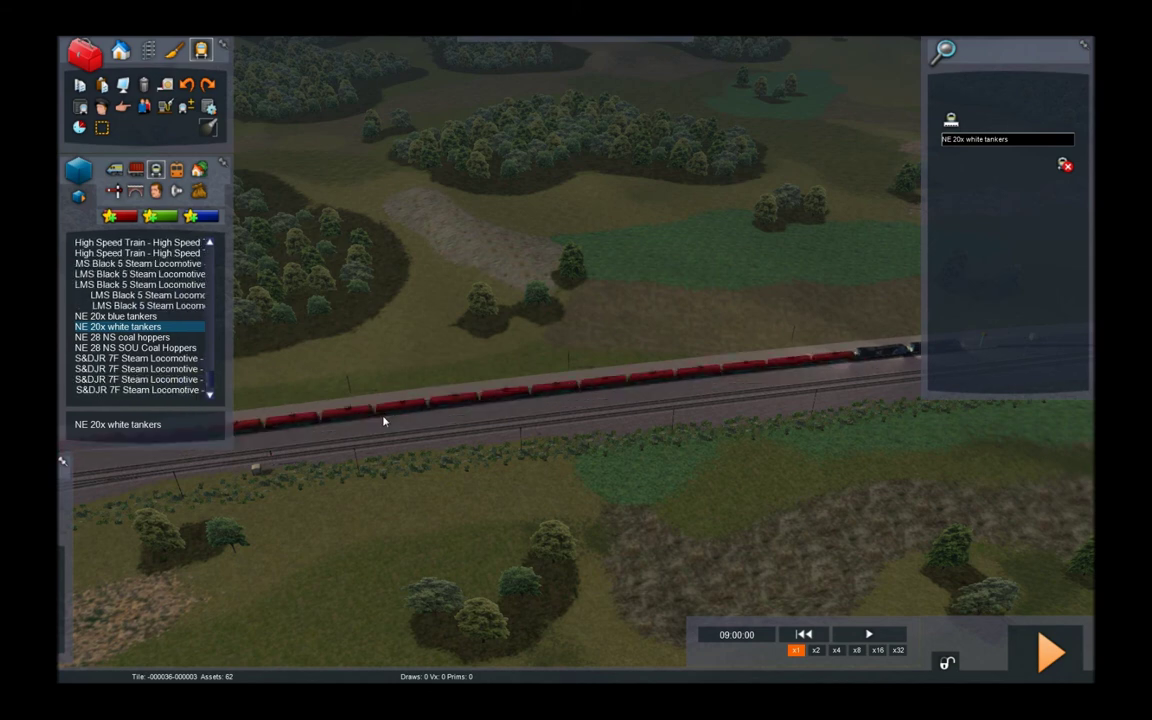
- Assign a driver to the leading ES44AC Blue locomotive of the tanker train
right_drag(458, 512, 215, 464)
key(Up)
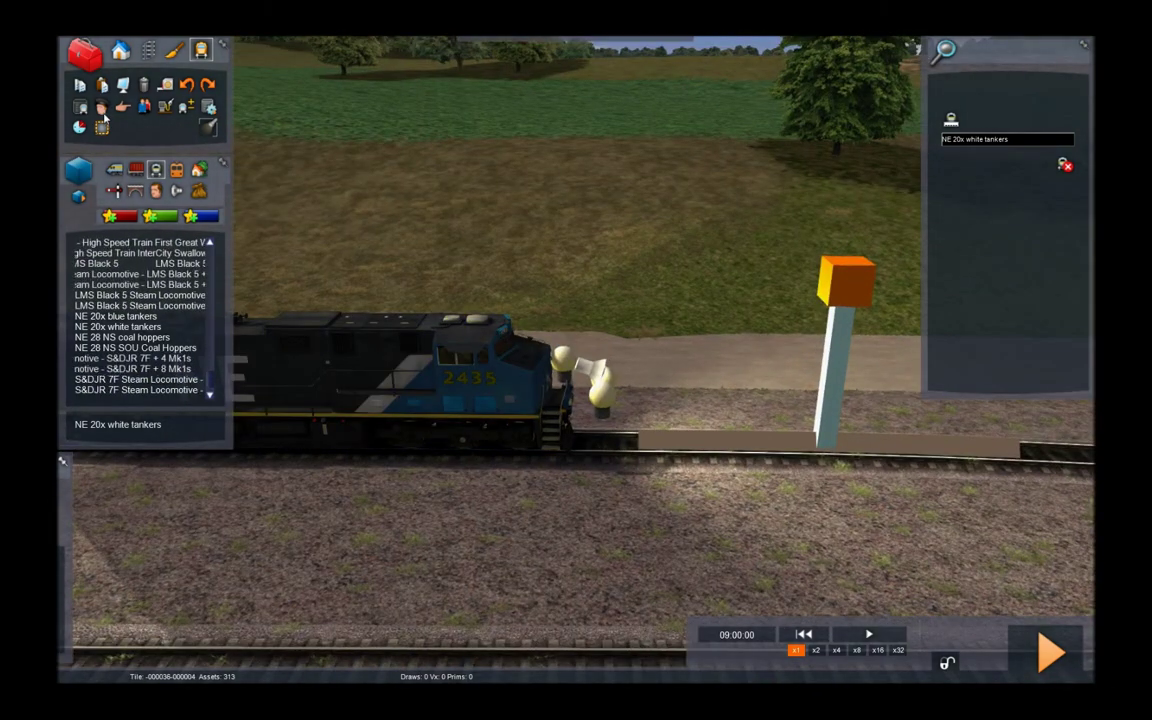
click(101, 106)
click(471, 330)
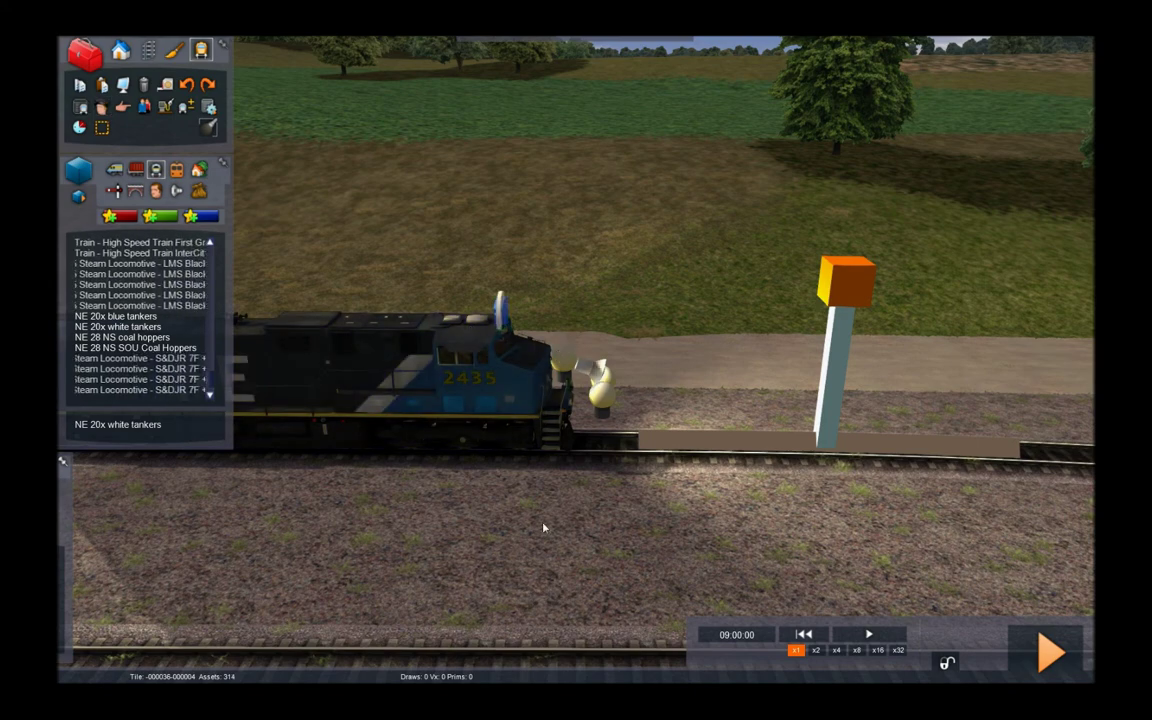
right_drag(544, 528, 720, 467)
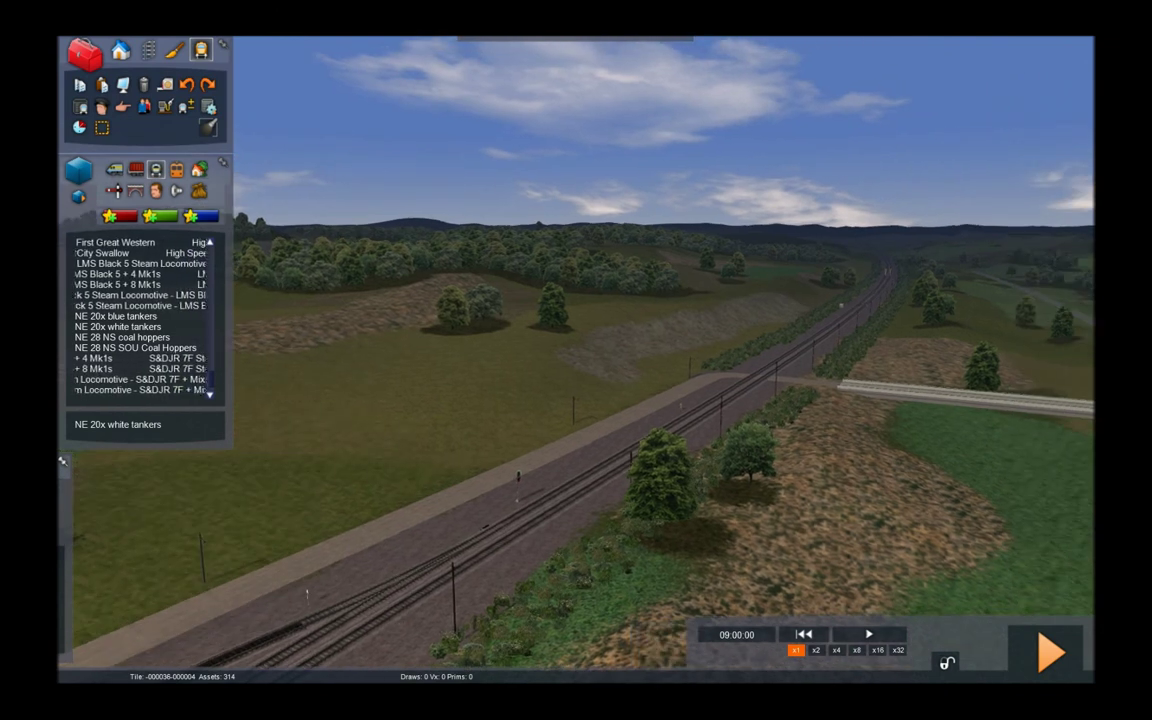